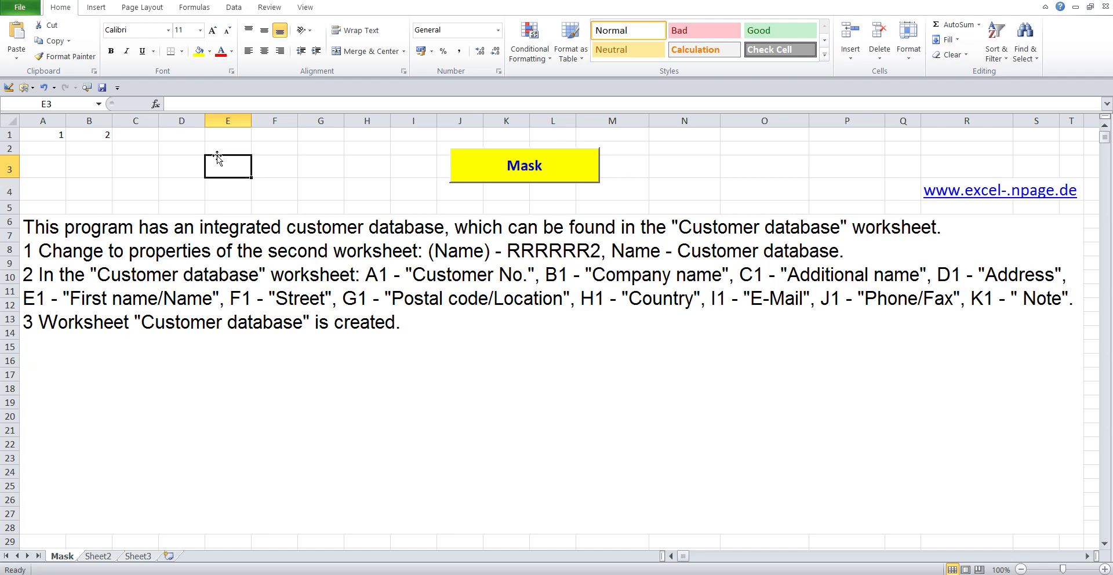
Enter 3 in cell C1 of the Mask sheet.
click(136, 137)
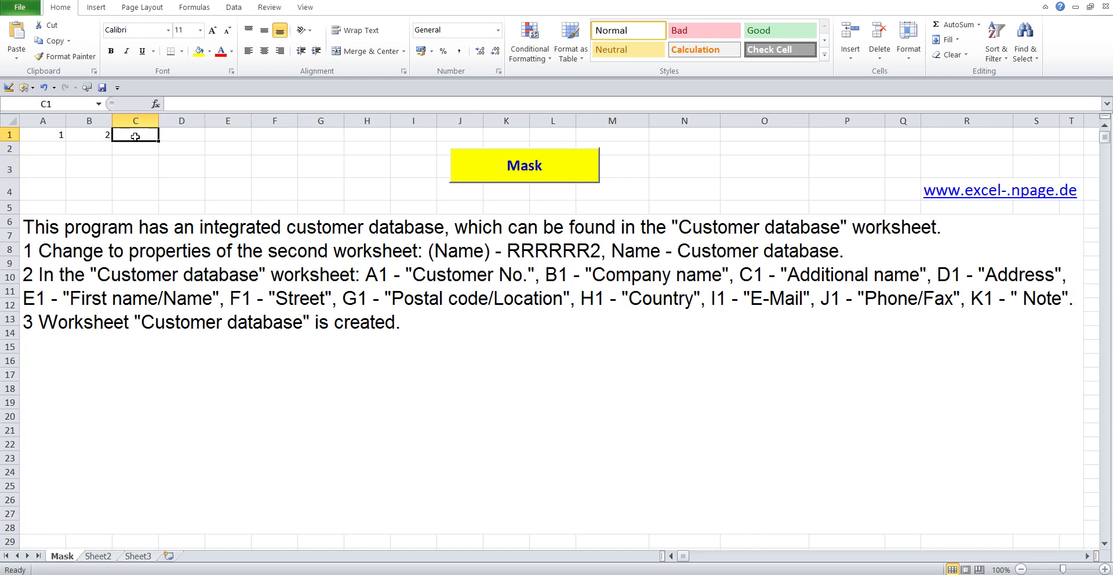
text(3)
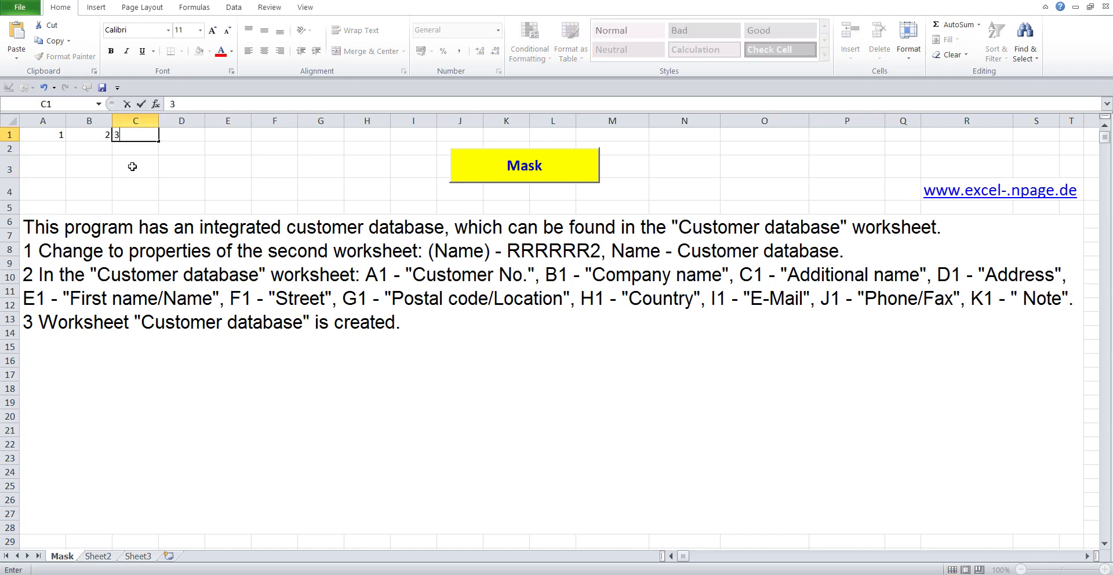
key(Return)
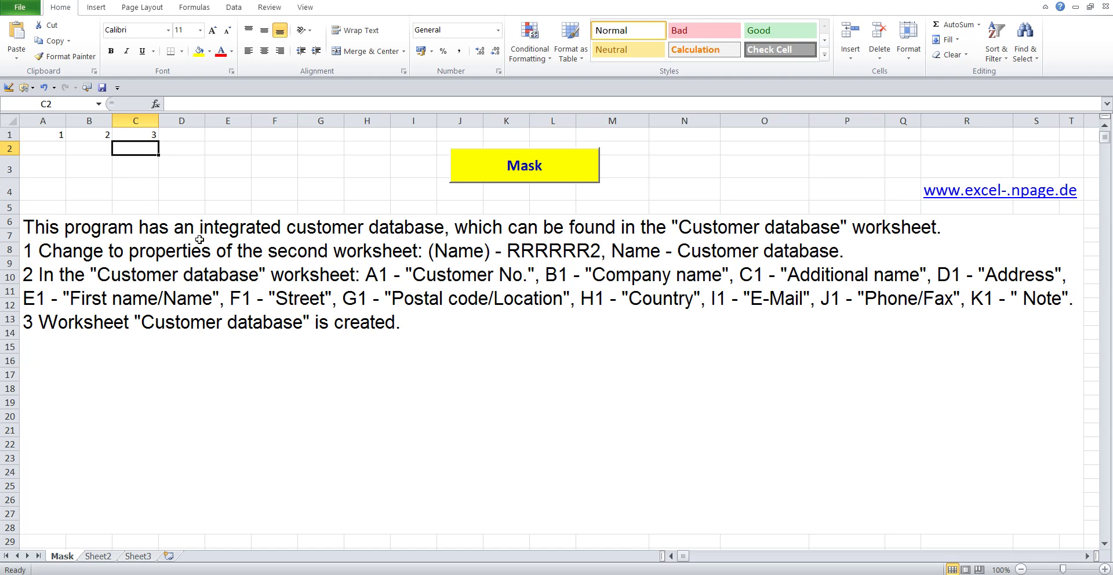
Copy the words 'Customer database' from instruction 1 in A6, then switch to Sheet2.
double_click(201, 231)
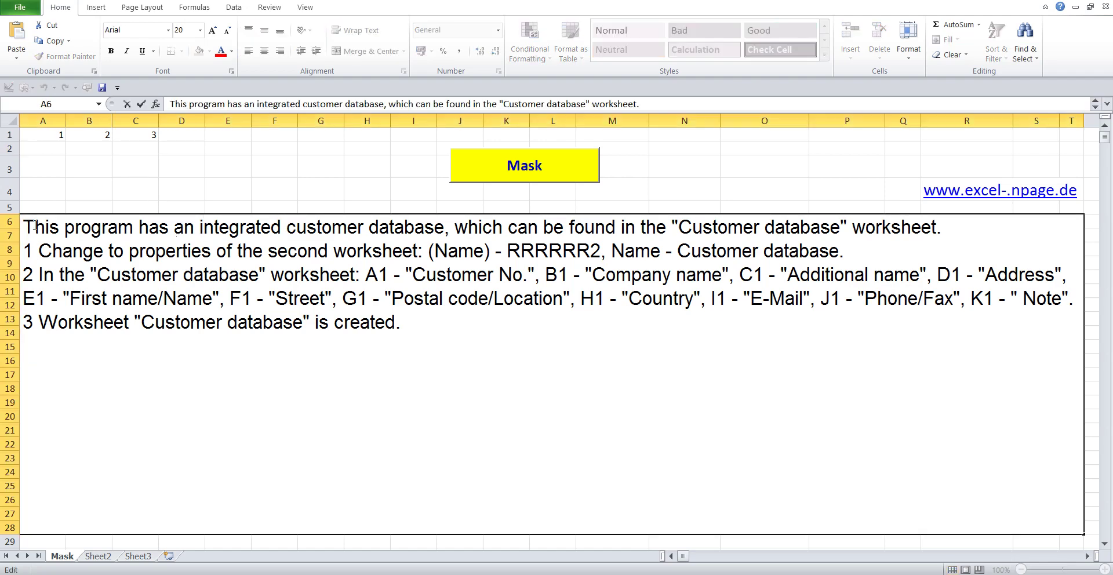
drag(35, 226, 974, 225)
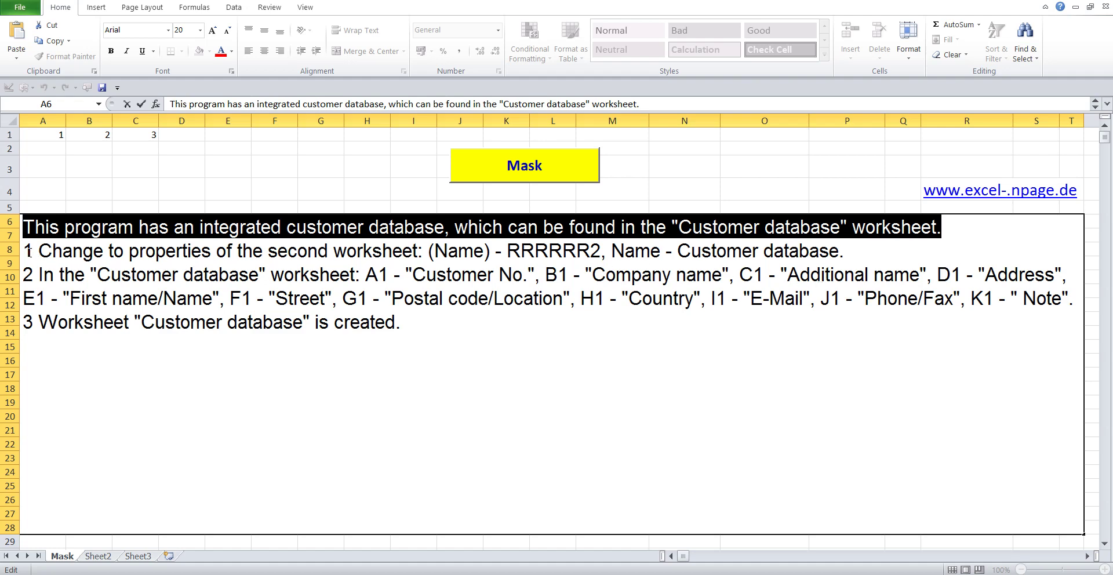
drag(25, 249, 897, 254)
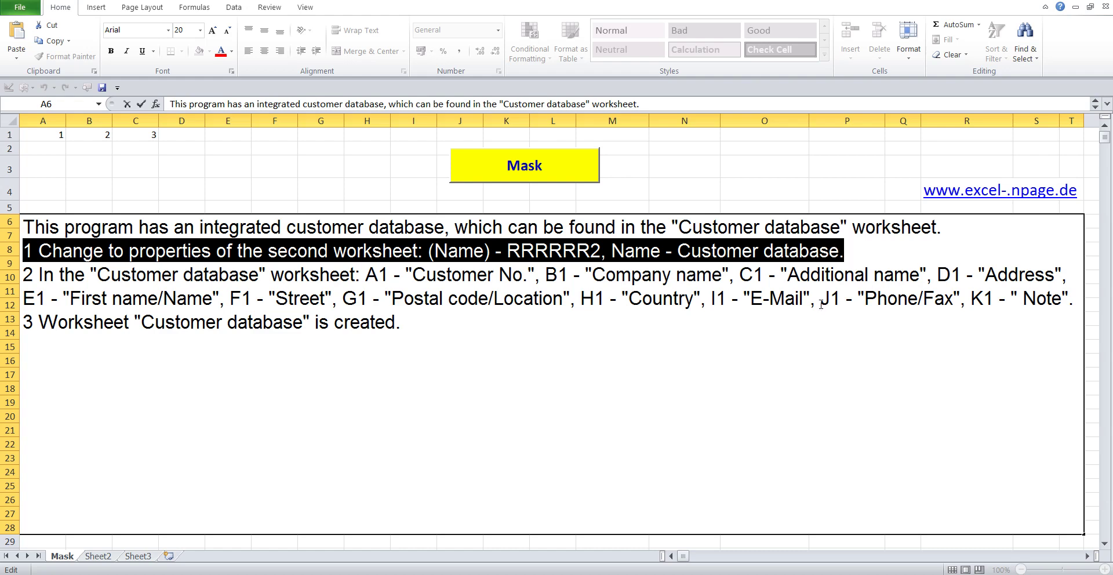
click(777, 259)
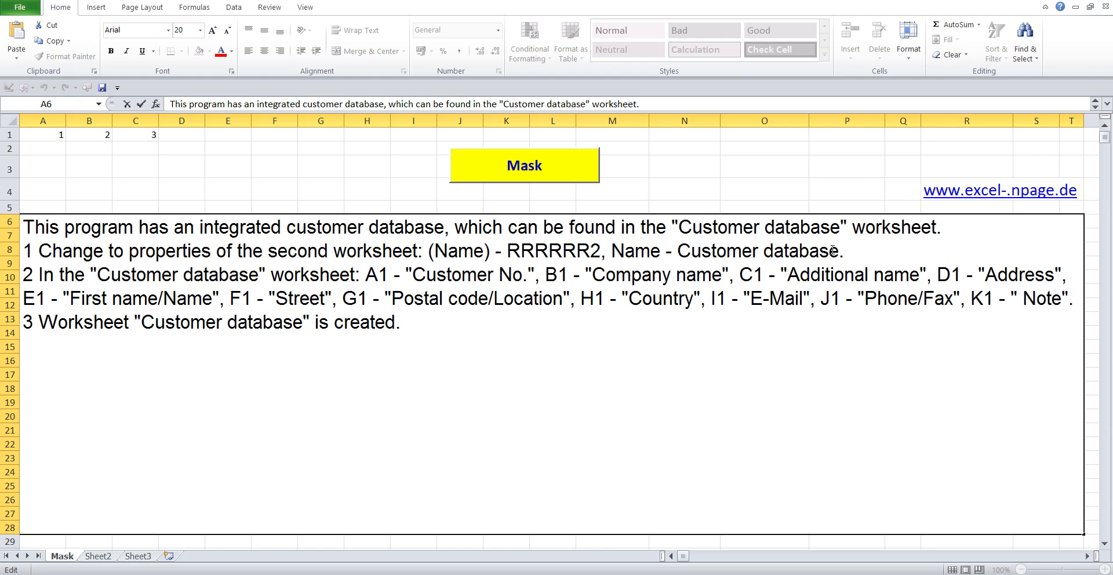
drag(832, 250, 688, 259)
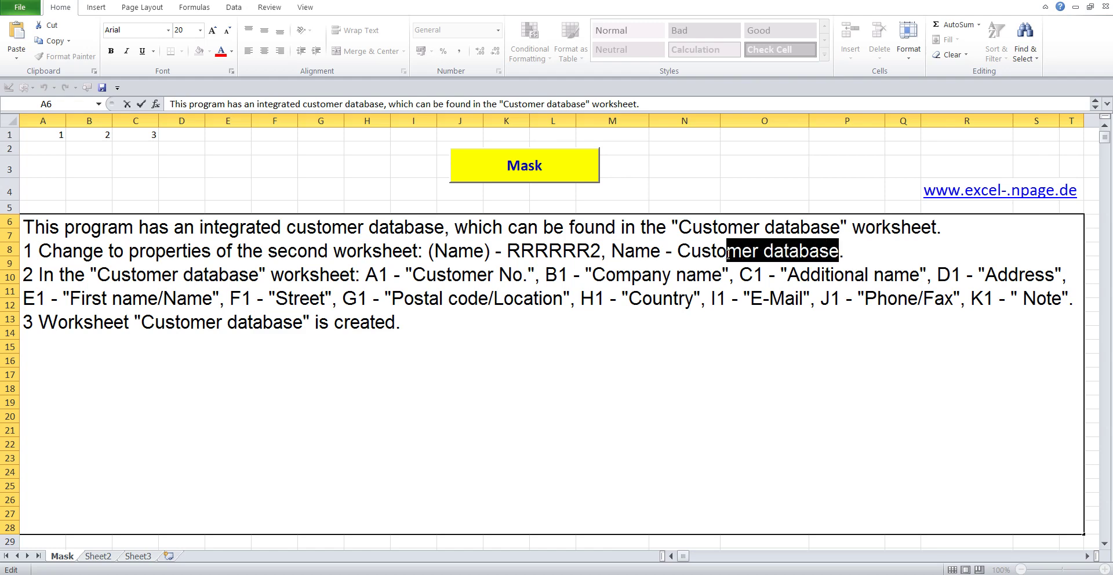
right_click(687, 258)
click(719, 281)
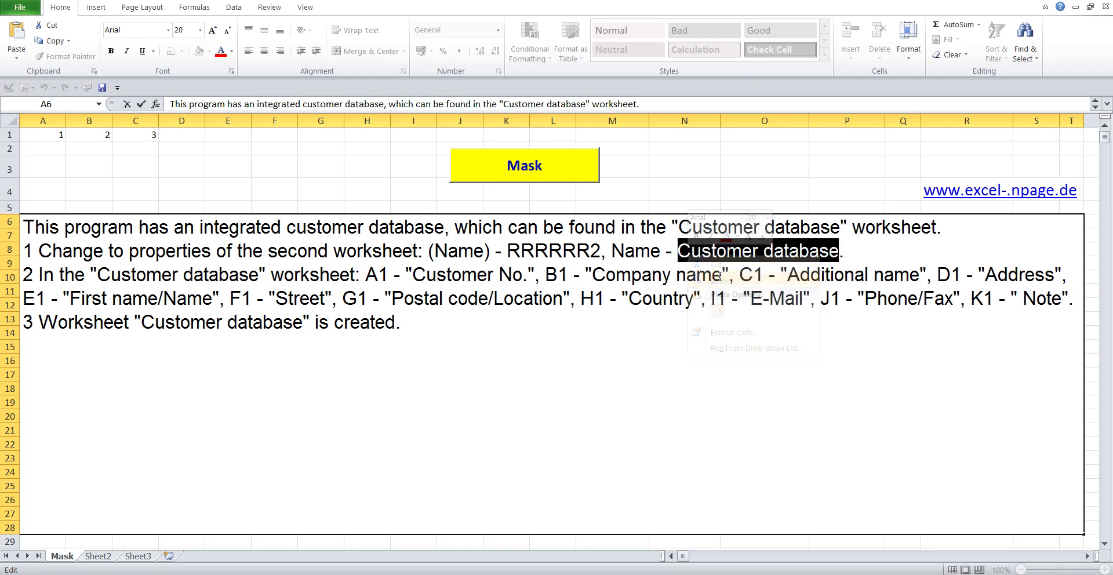
click(391, 176)
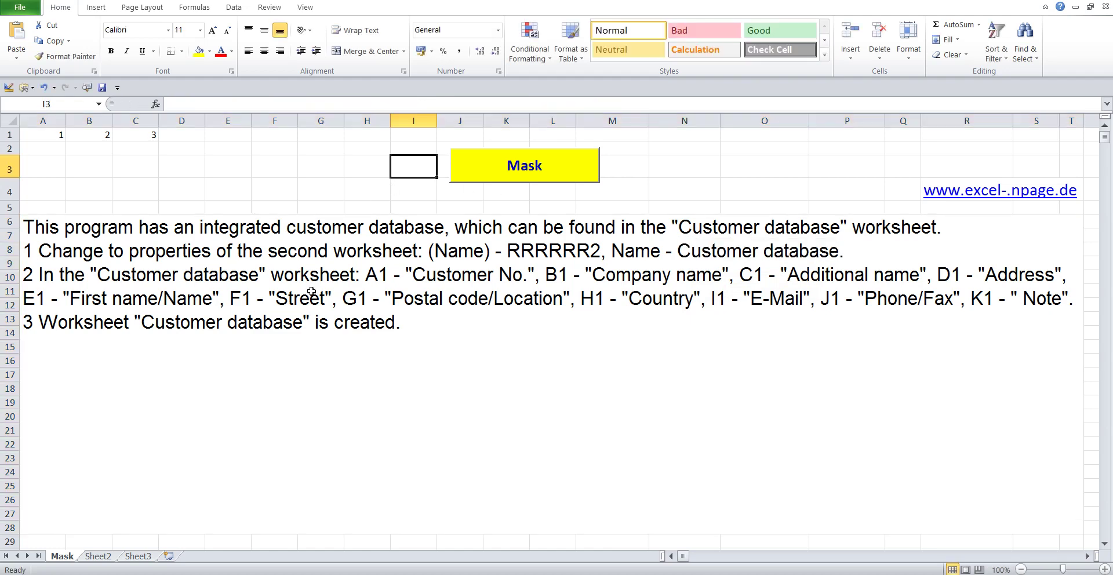
click(97, 556)
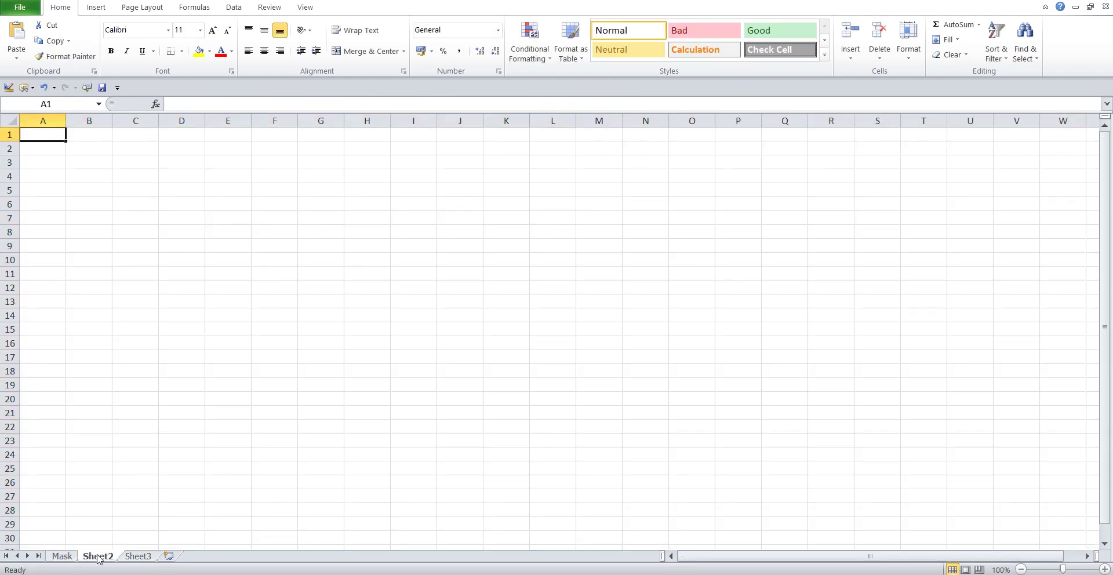
Open Sheet2's code in the VBA editor and set its code name to RRRRRR2.
right_click(98, 558)
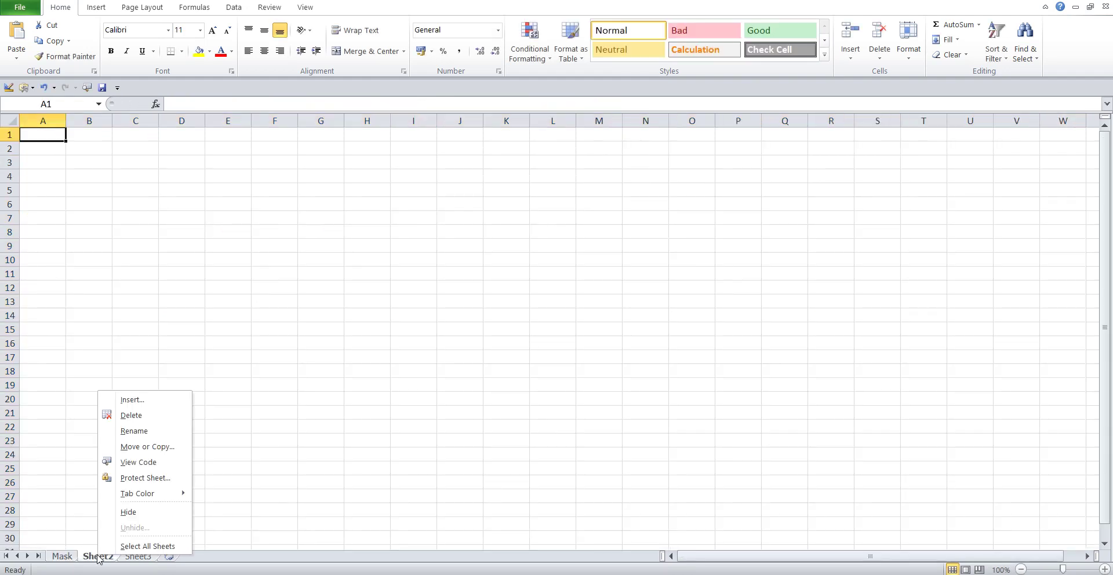
click(149, 463)
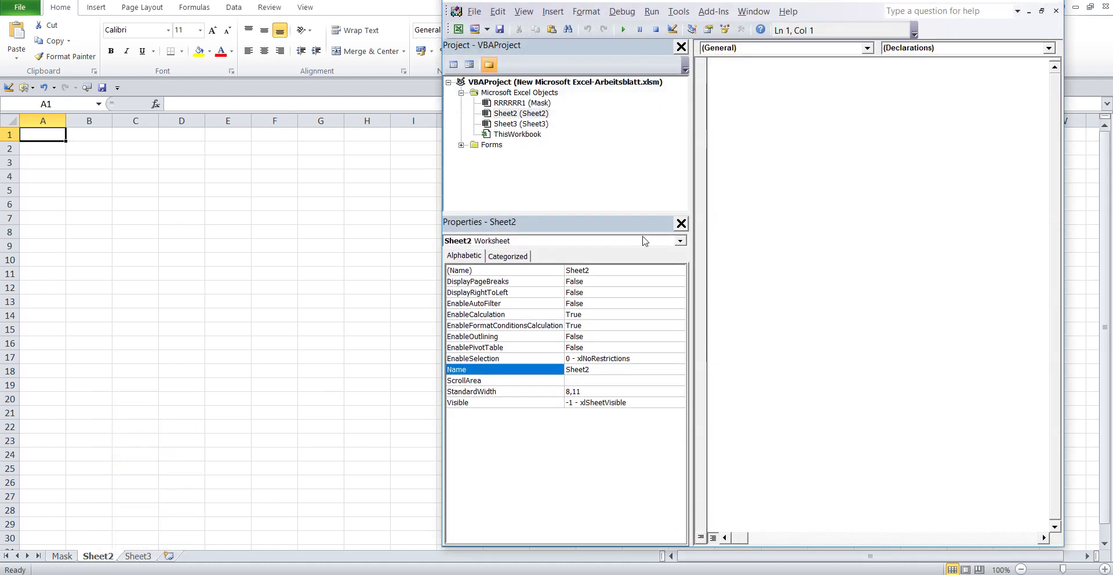
drag(1016, 0, 1015, 0)
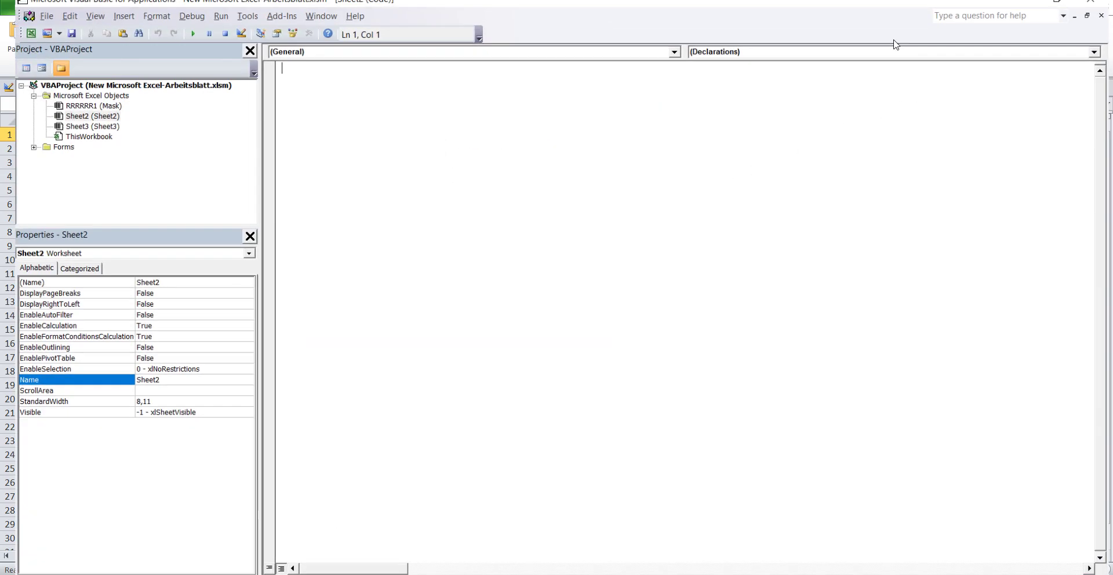
click(164, 278)
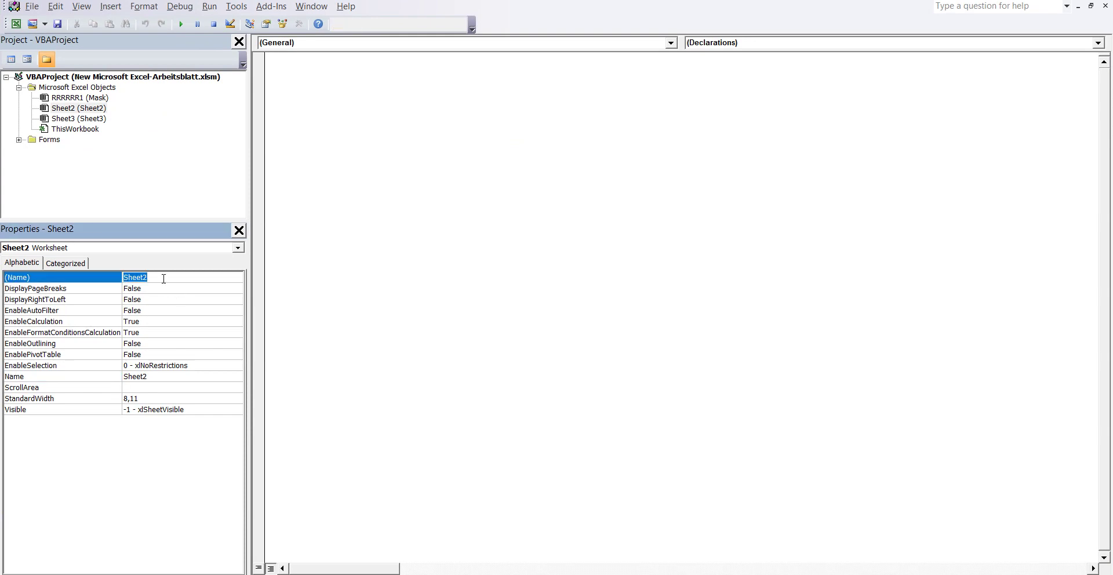
text(RRRRRR2)
click(152, 379)
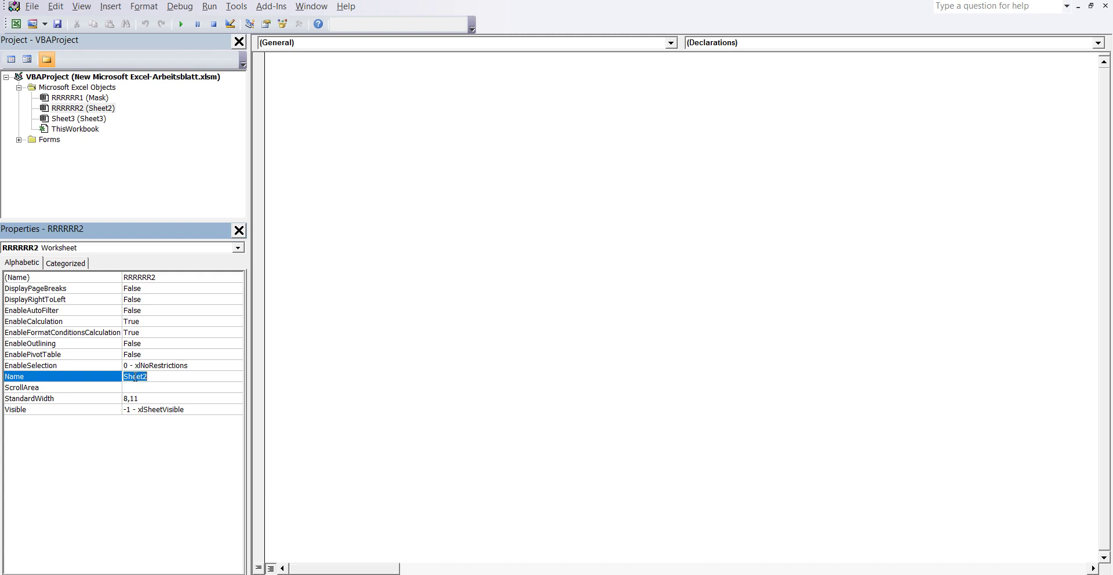
Paste 'Customer database' as the sheet's Name property and return to Excel.
right_click(135, 378)
click(182, 435)
click(647, 539)
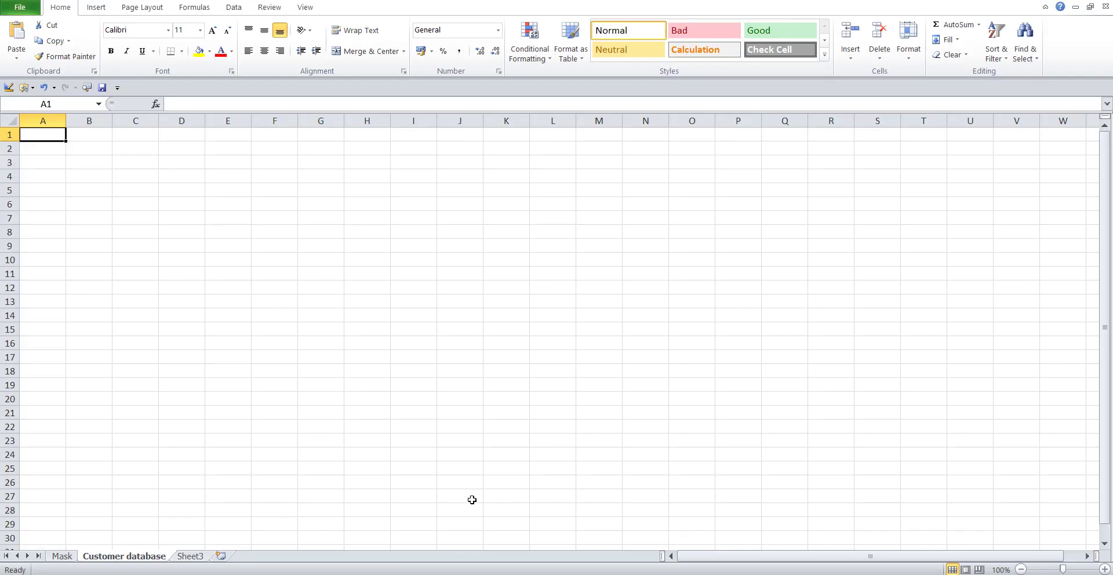
Copy instruction 2's header assignments (A1 through Note) from Mask's A6, then return to Customer database.
click(67, 558)
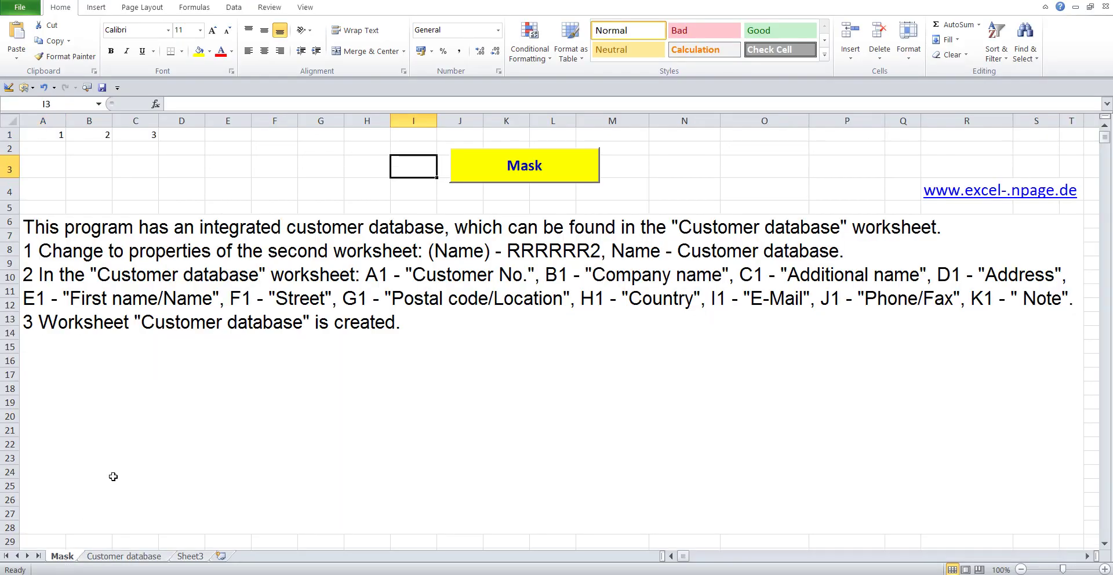
double_click(172, 278)
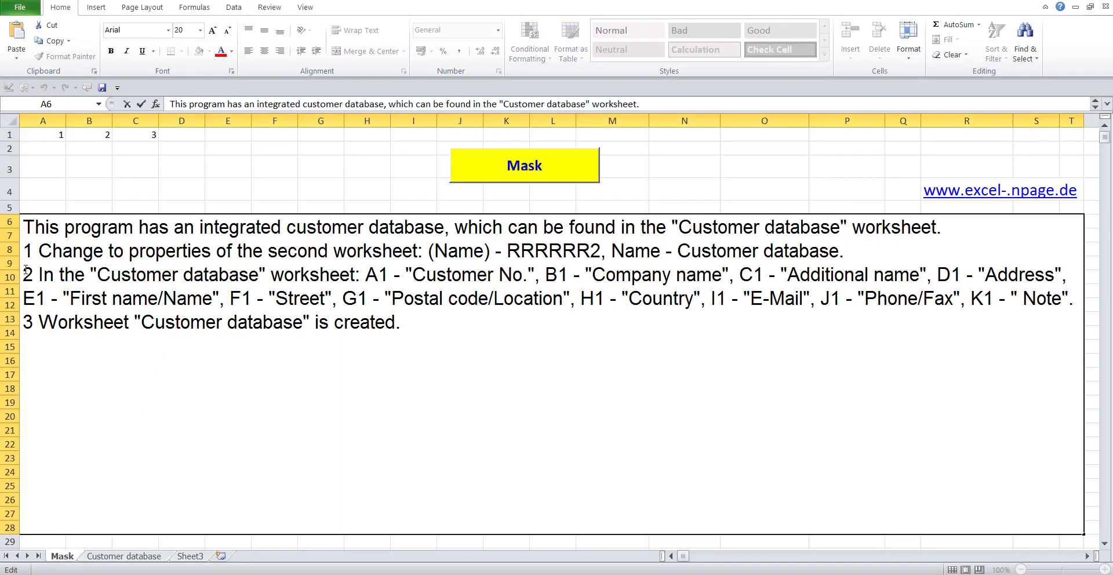
drag(28, 274, 893, 303)
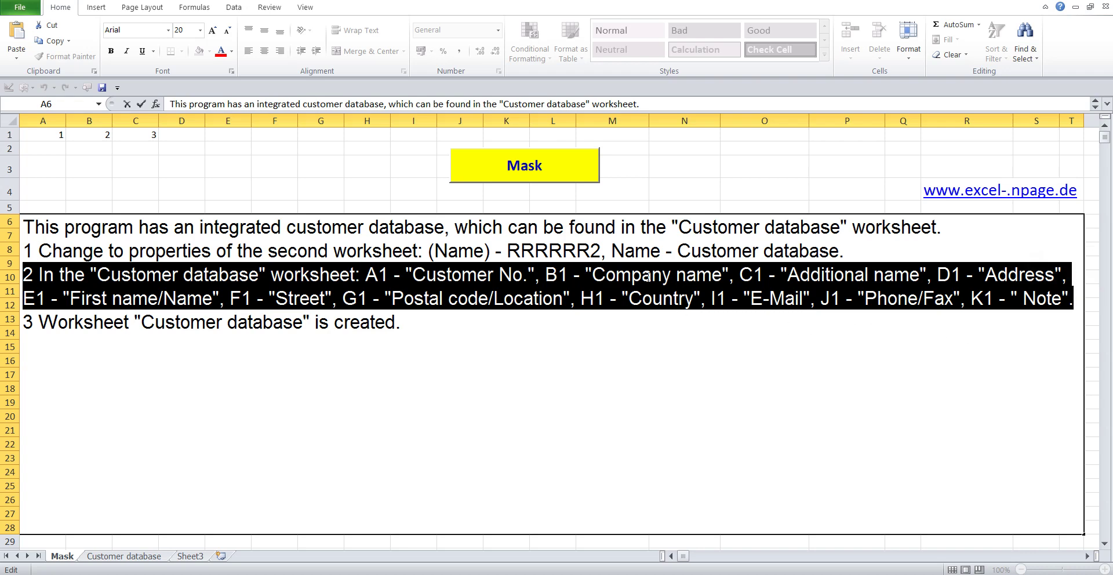
mouse_move(370, 274)
mouse_down()
mouse_move(974, 299)
mouse_move(1072, 288)
mouse_up()
right_click(769, 289)
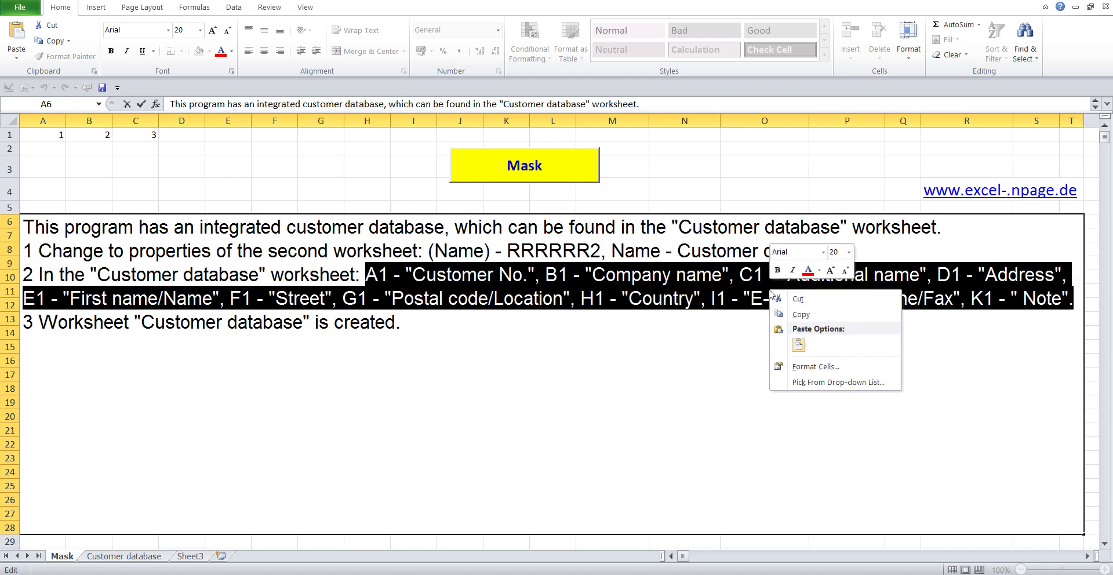
click(800, 315)
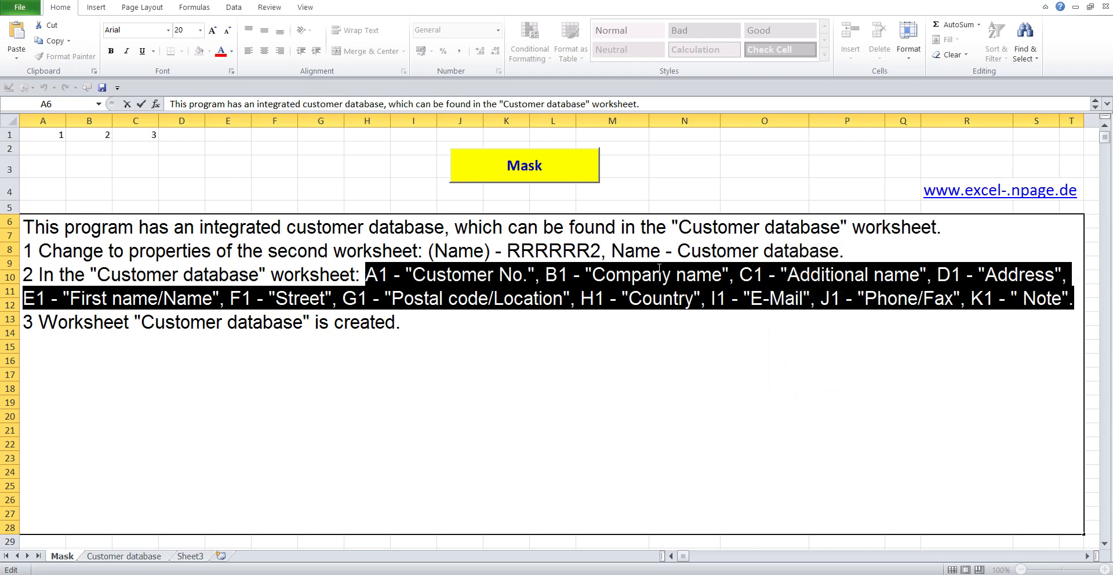
click(330, 172)
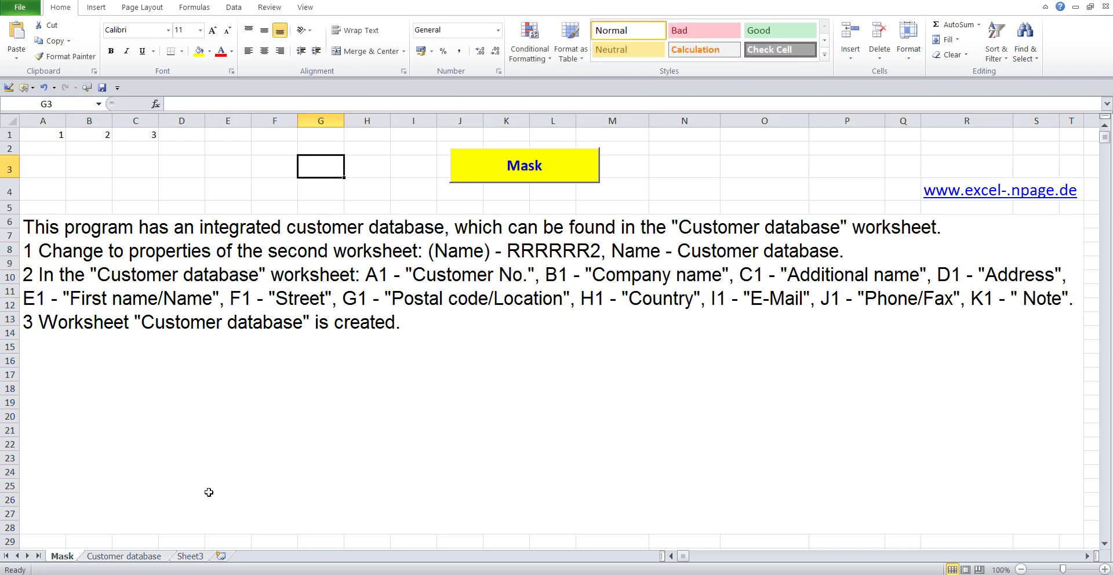
click(128, 558)
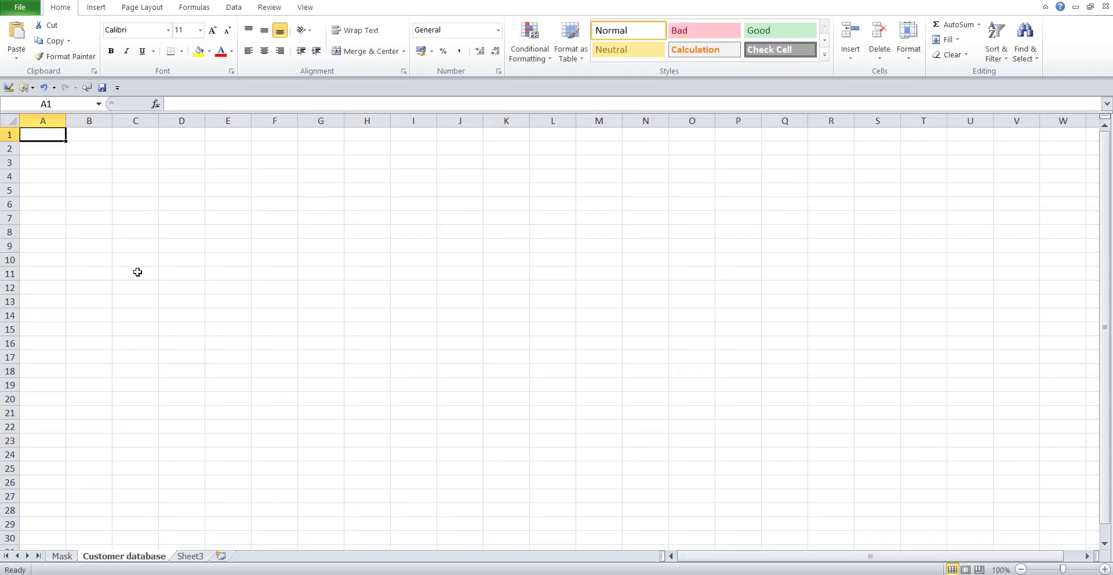
Center-align the whole sheet and paste the header assignment list into A3.
click(131, 247)
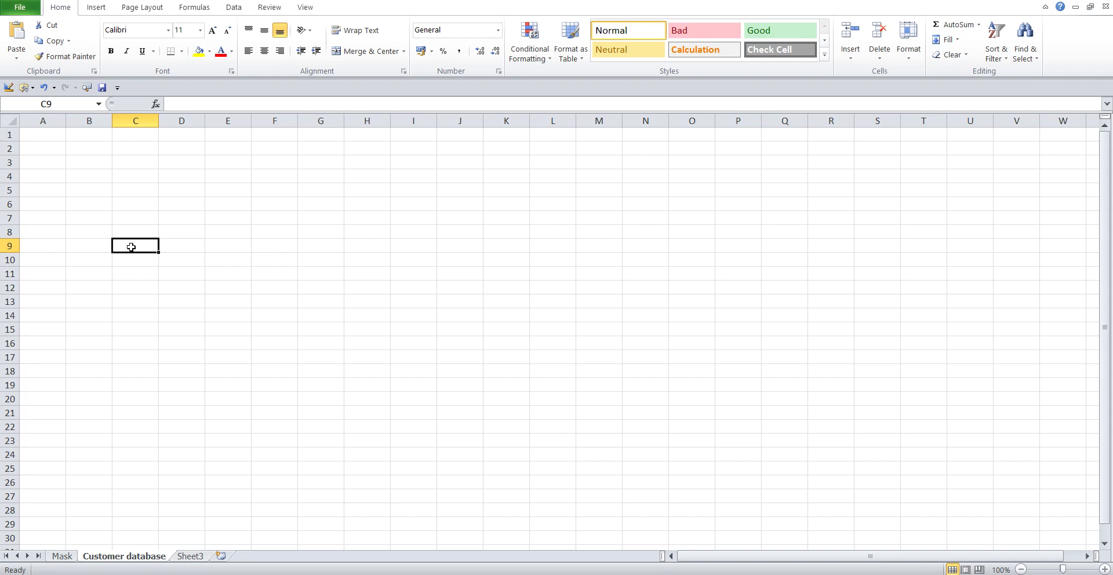
key(ctrl+a)
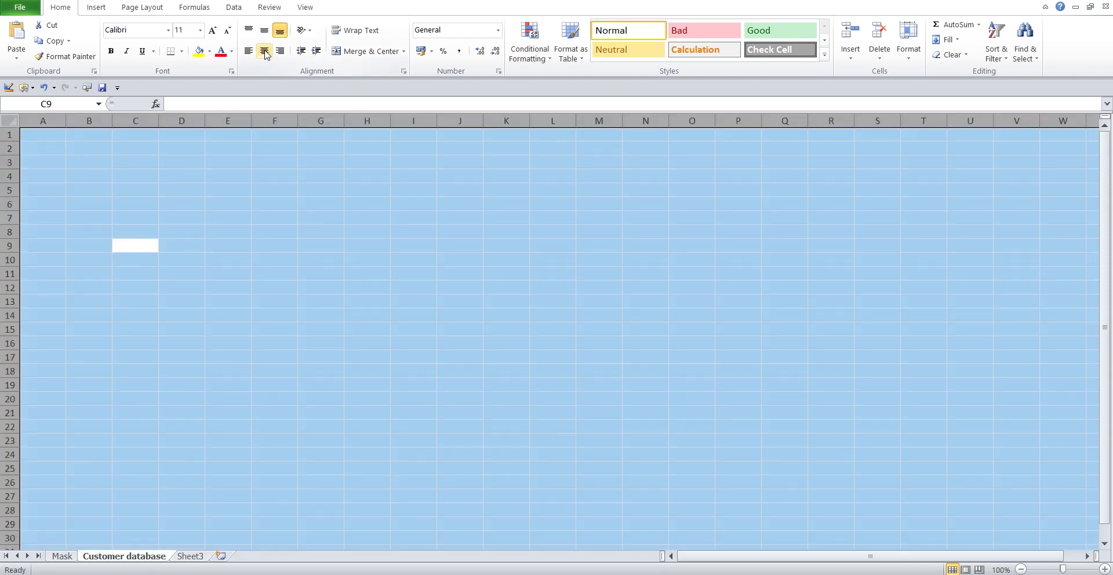
click(264, 52)
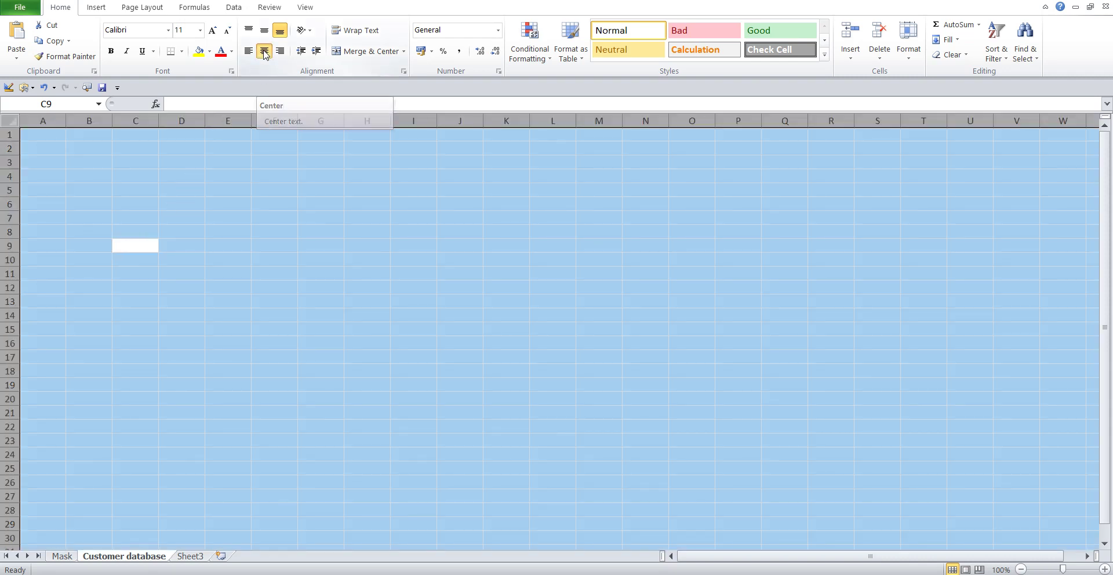
click(48, 168)
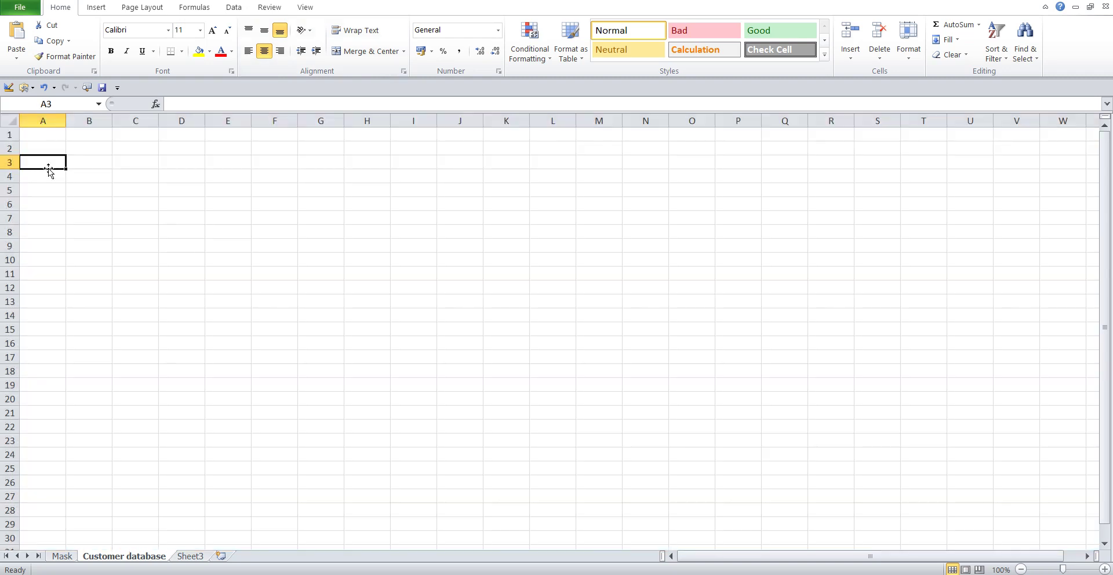
click(15, 36)
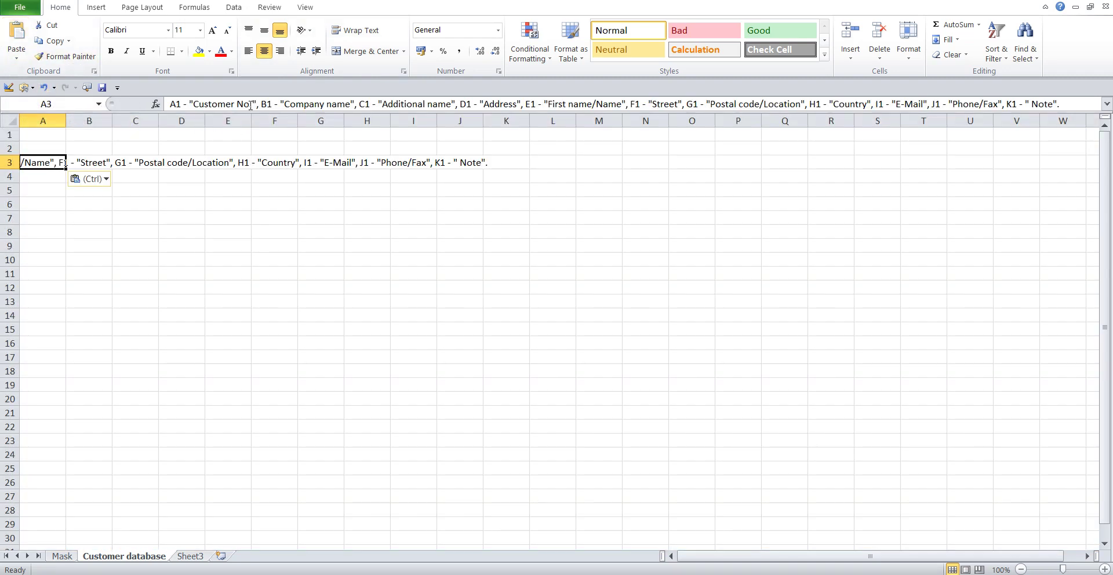
Move 'Customer No.' into A1 and 'Company name' into B1, auto-fitting columns A and B.
drag(251, 104, 195, 104)
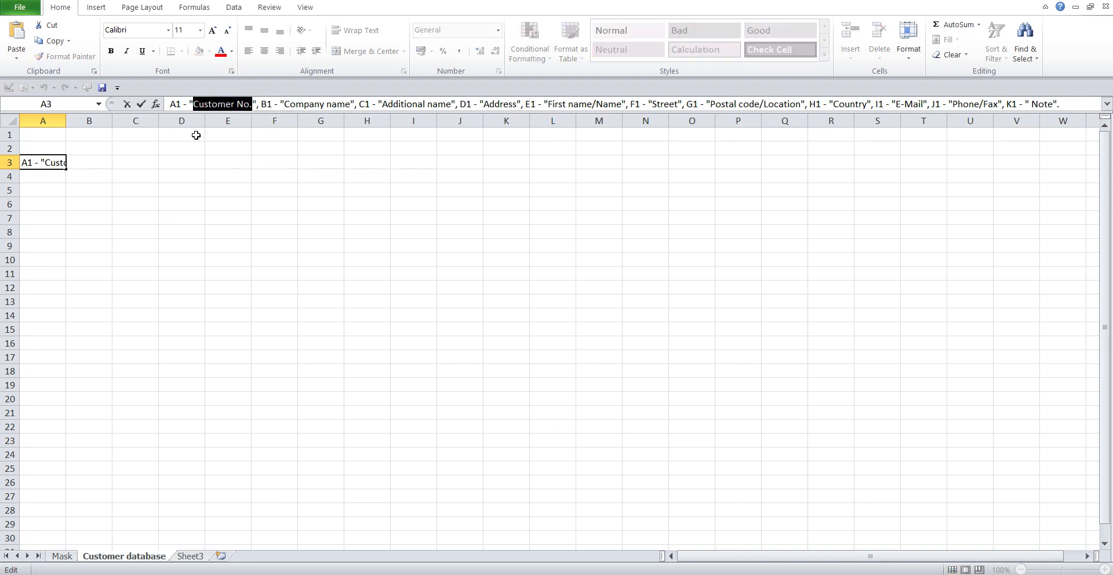
click(47, 25)
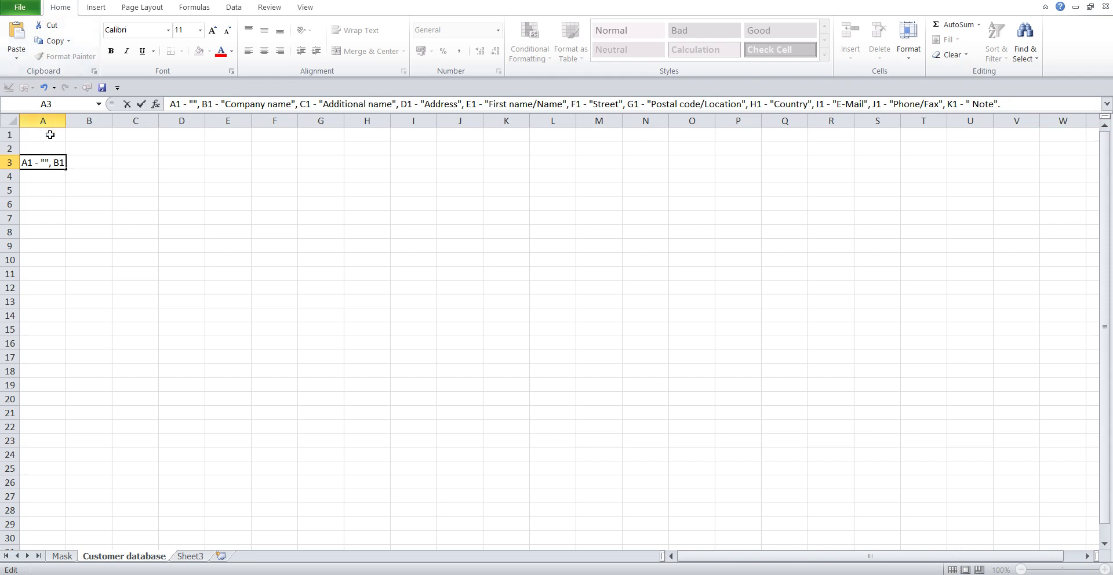
click(50, 135)
click(16, 32)
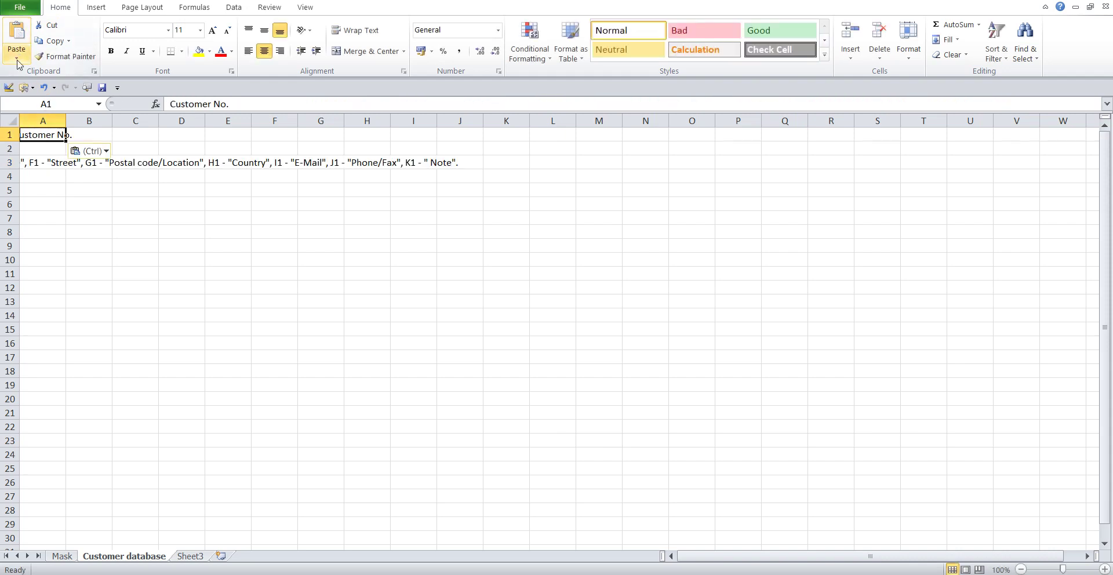
click(28, 163)
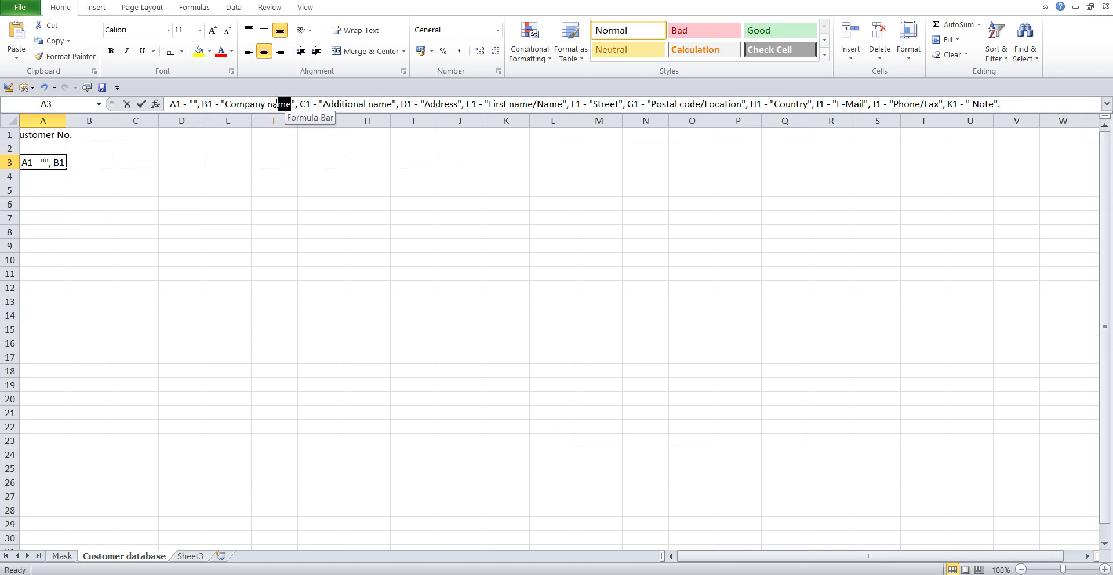
drag(292, 103, 225, 104)
click(51, 25)
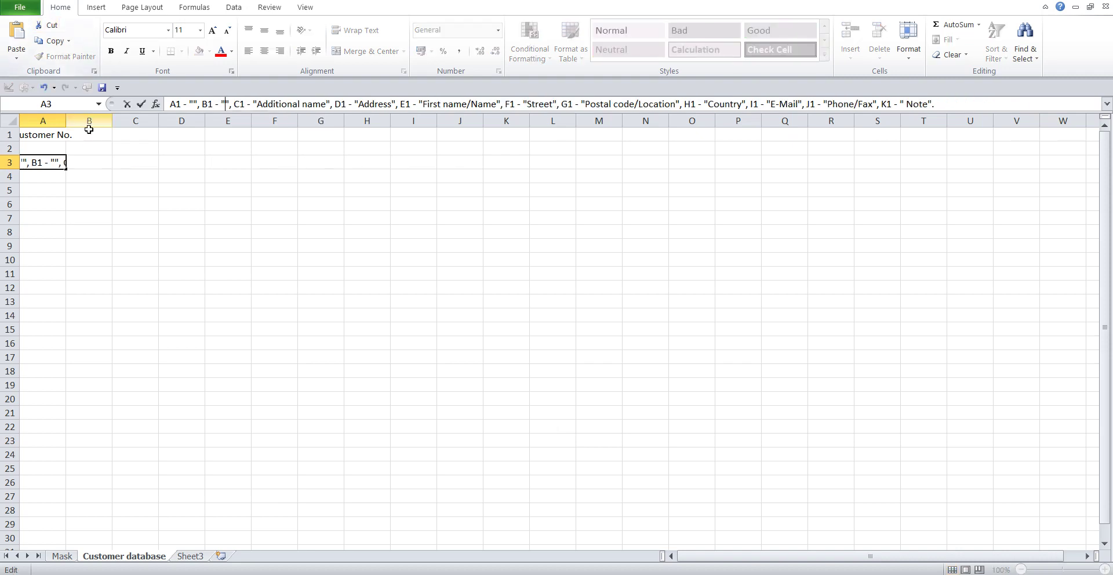
click(89, 135)
click(17, 32)
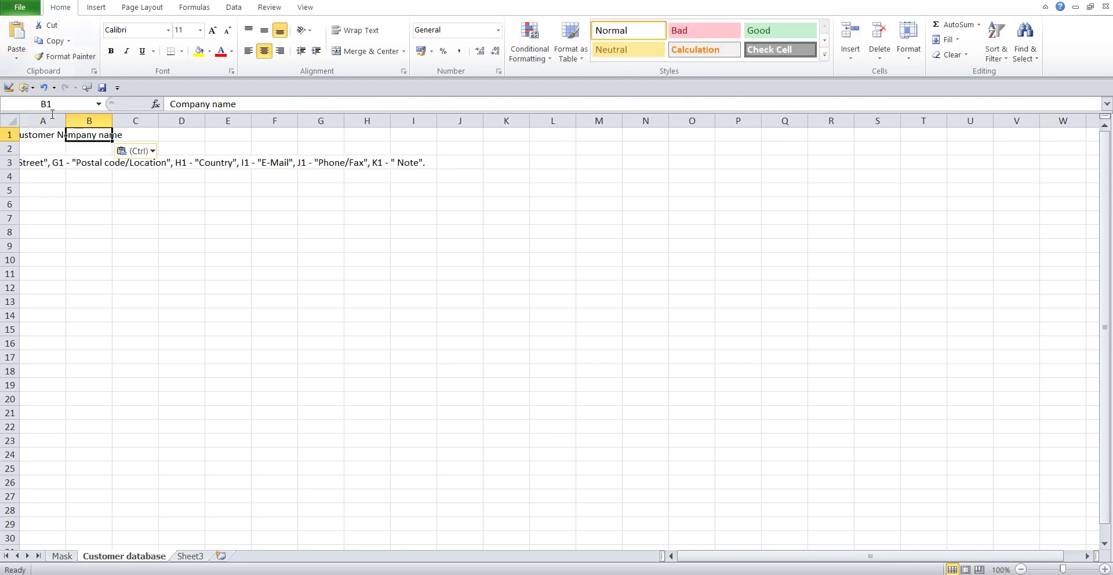
double_click(65, 121)
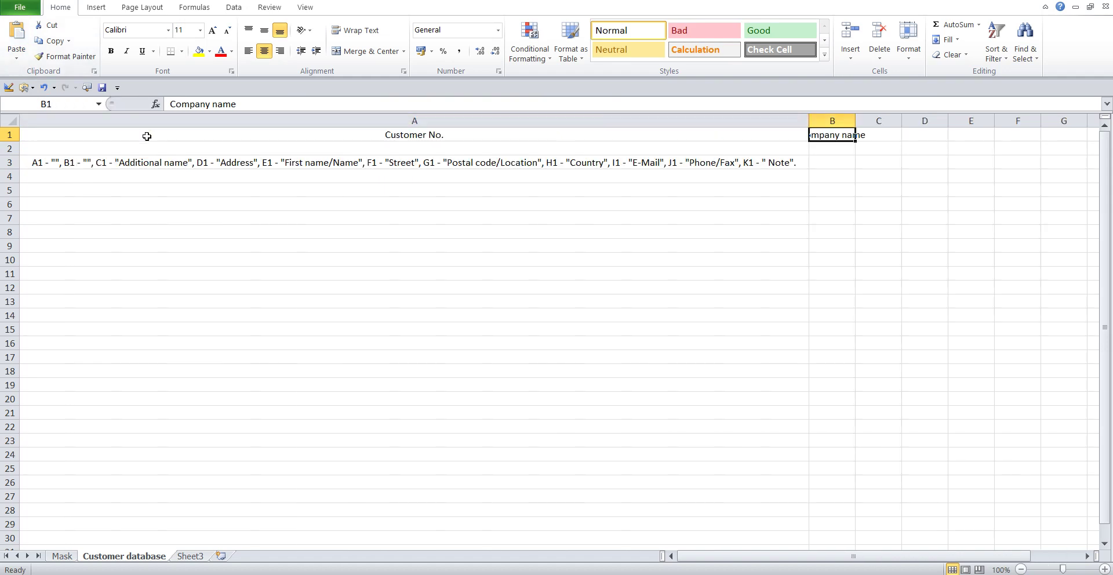
double_click(855, 120)
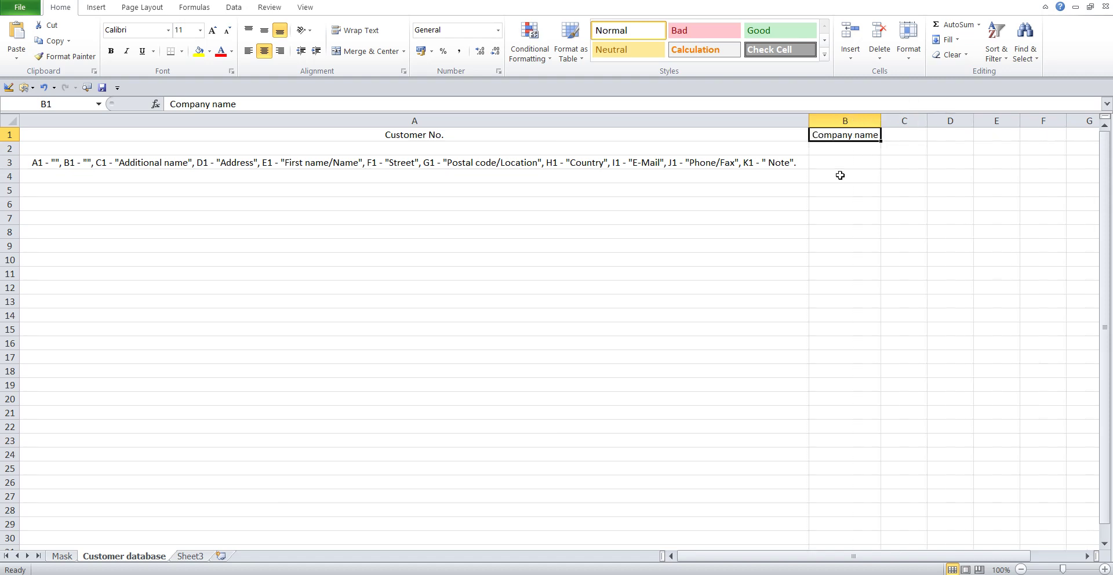
Move 'Additional name' into C1, auto-fit column C, and narrow column A.
click(84, 163)
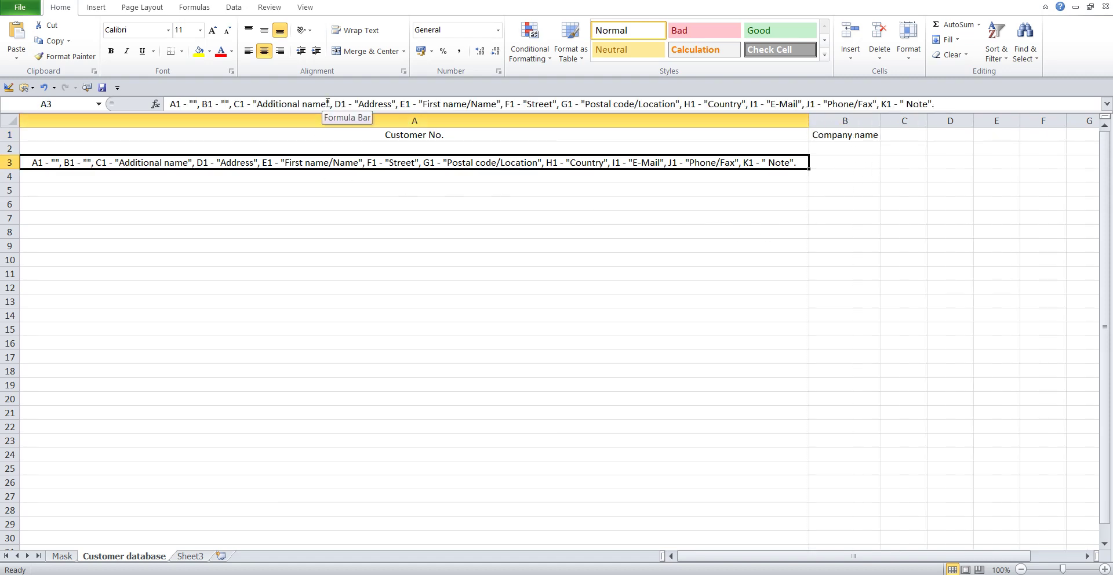
click(322, 104)
drag(322, 104, 255, 107)
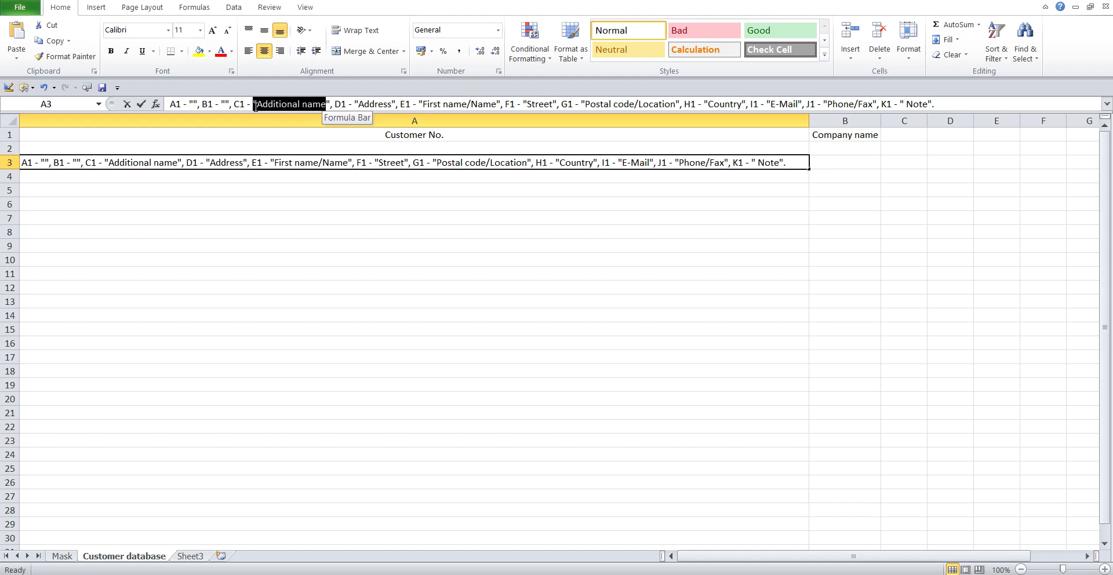
click(47, 25)
click(902, 134)
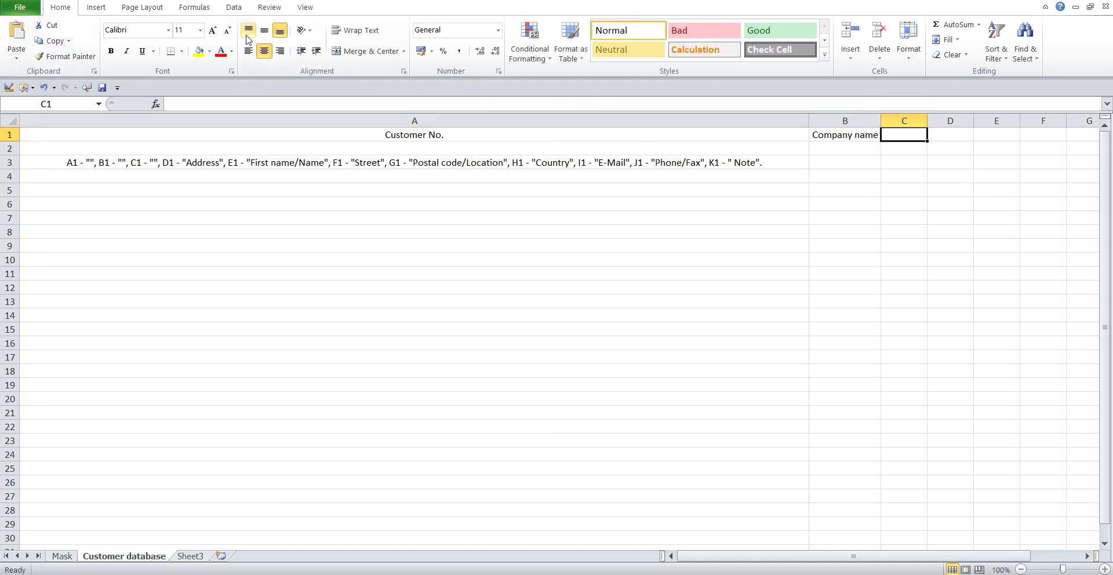
click(15, 32)
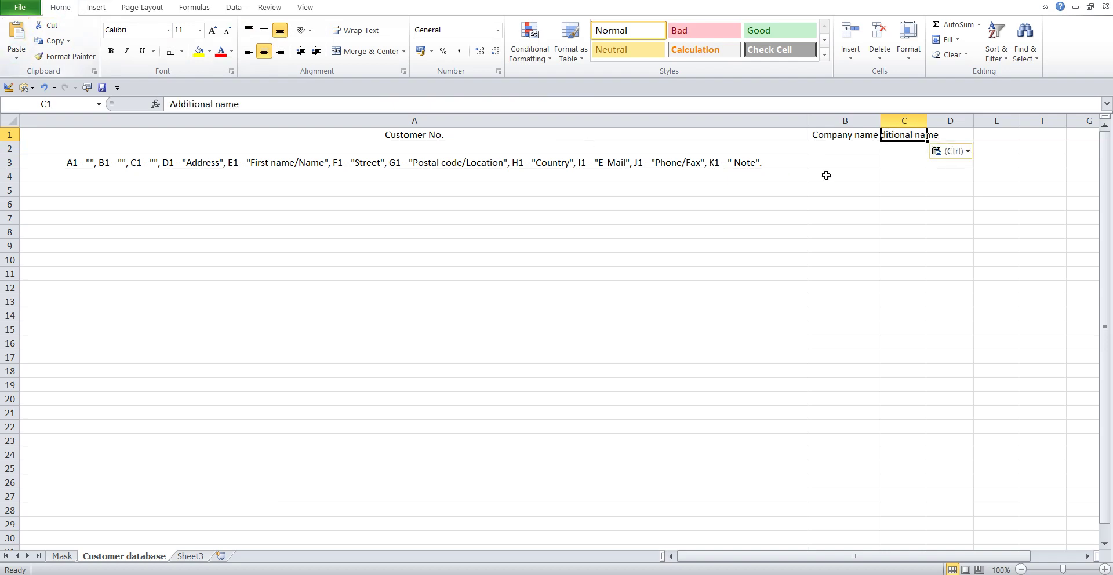
double_click(929, 120)
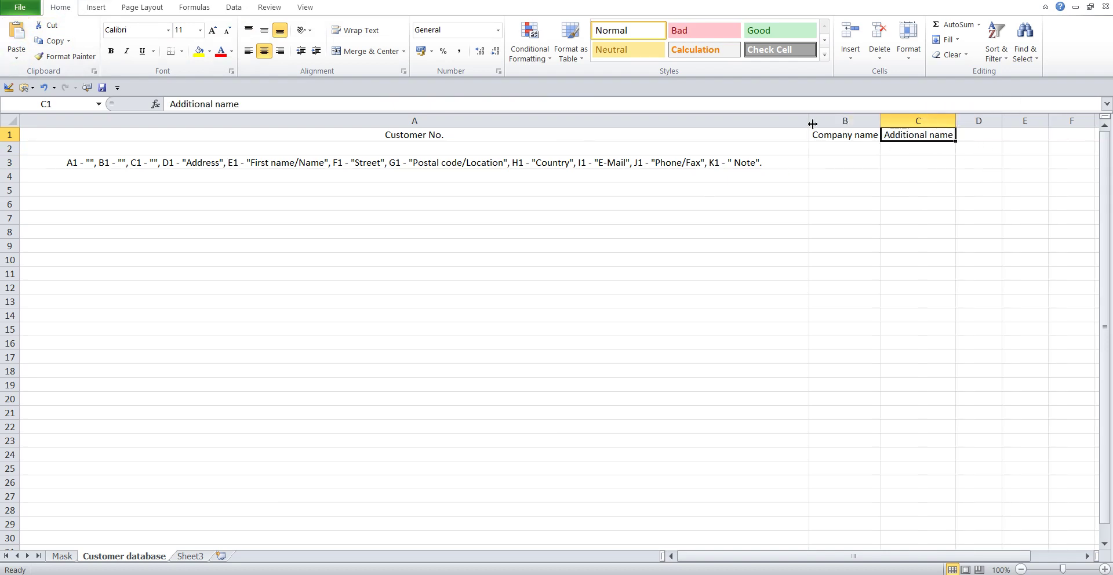
drag(807, 122, 84, 133)
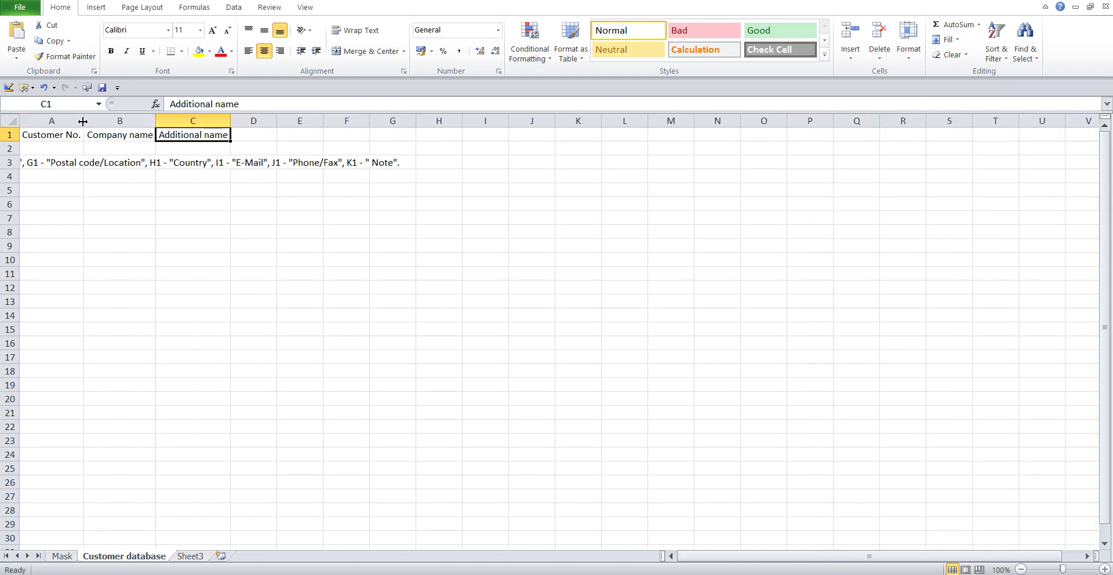
Narrow column A, then move 'Address' into D1 and 'First name/Name' into E1, fitting column E.
drag(83, 121, 57, 120)
click(34, 165)
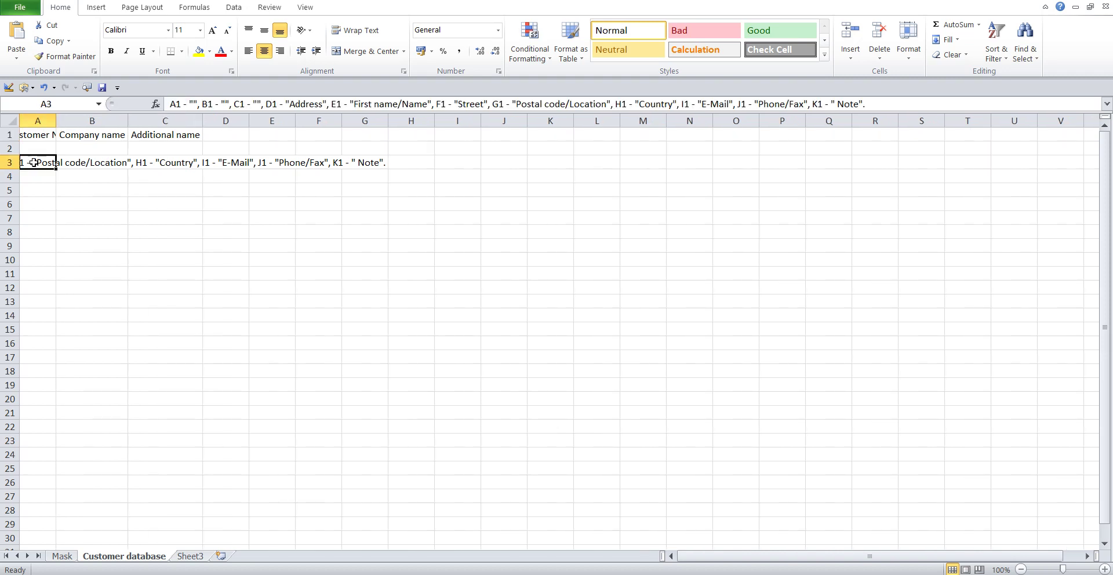
drag(324, 104, 291, 104)
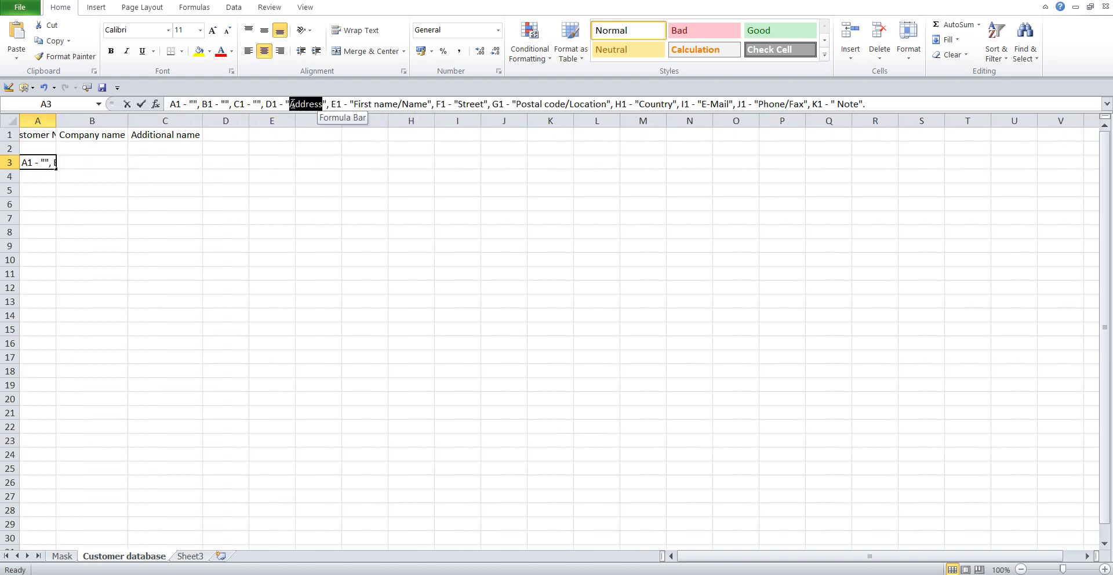
click(48, 25)
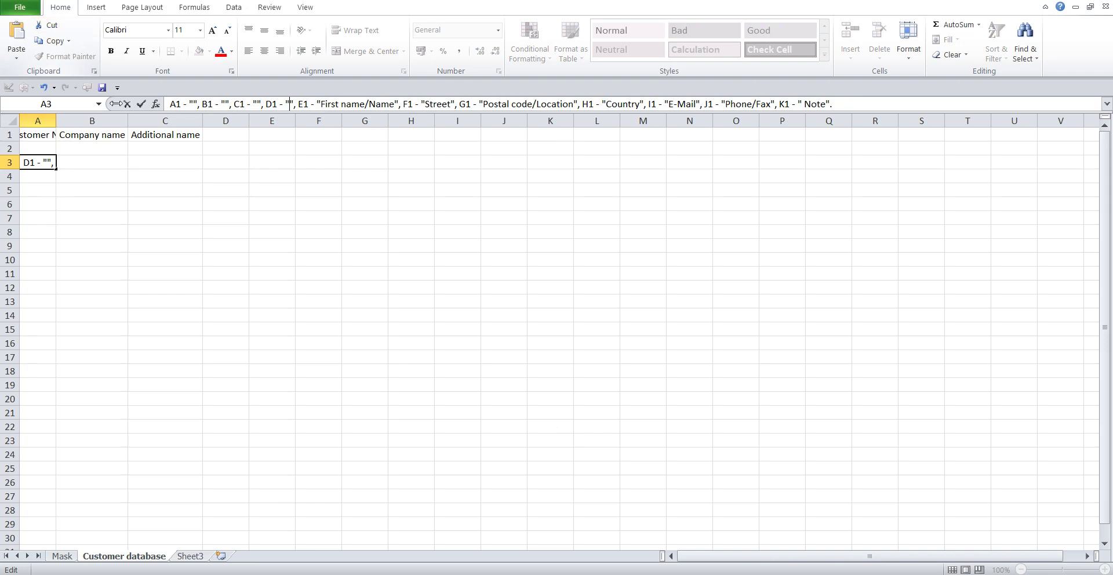
click(233, 134)
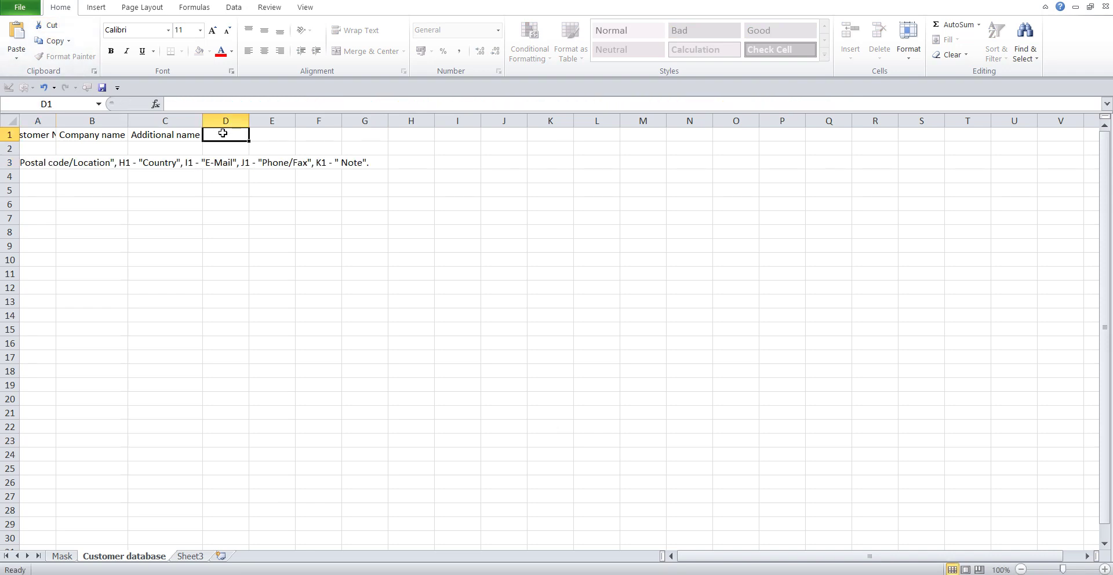
click(22, 28)
click(36, 163)
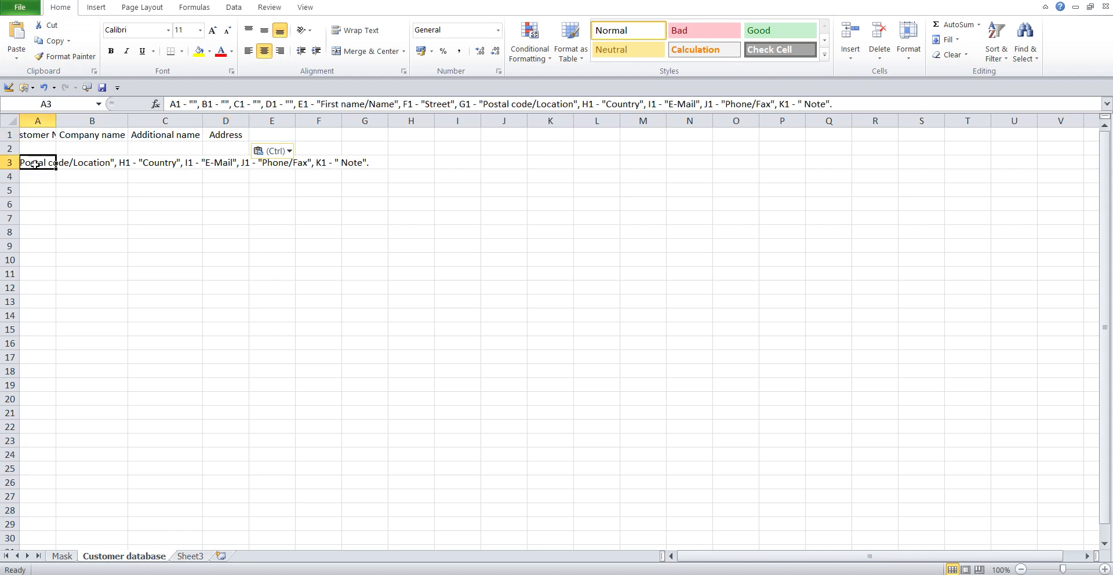
drag(395, 104, 323, 105)
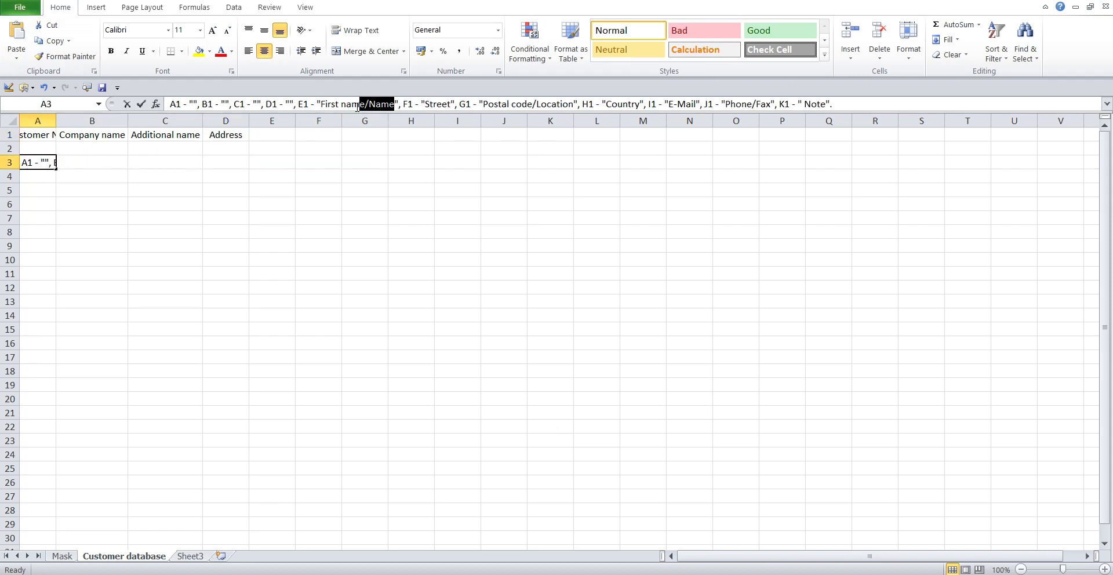
click(52, 26)
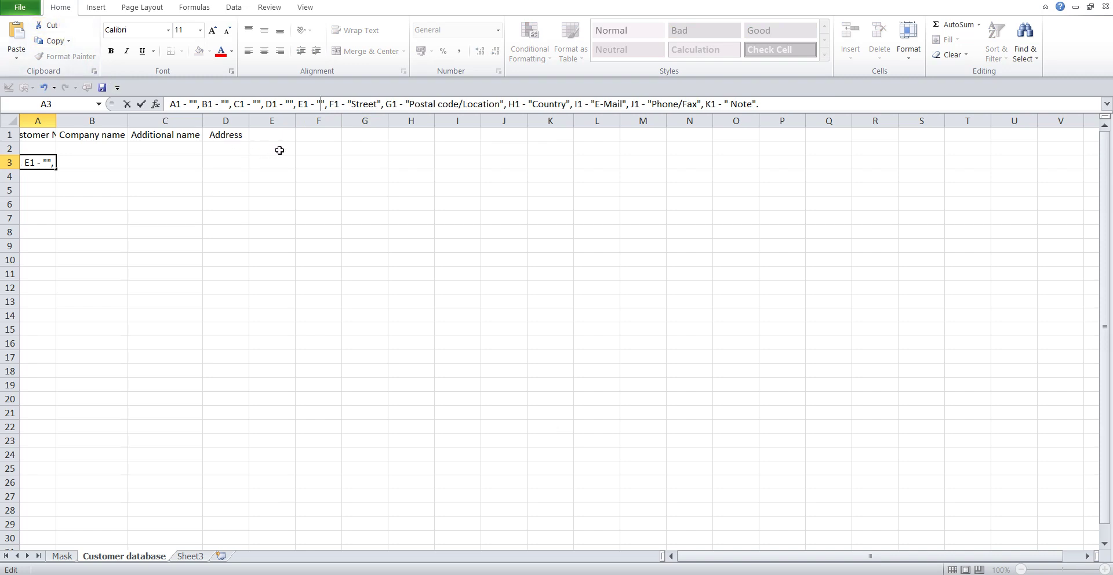
click(268, 135)
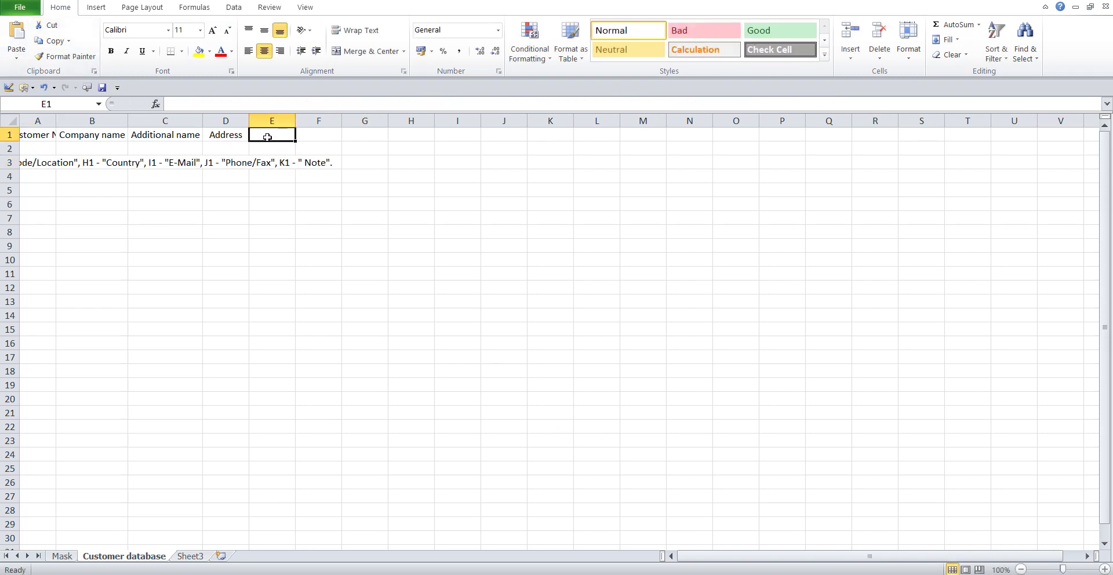
click(19, 33)
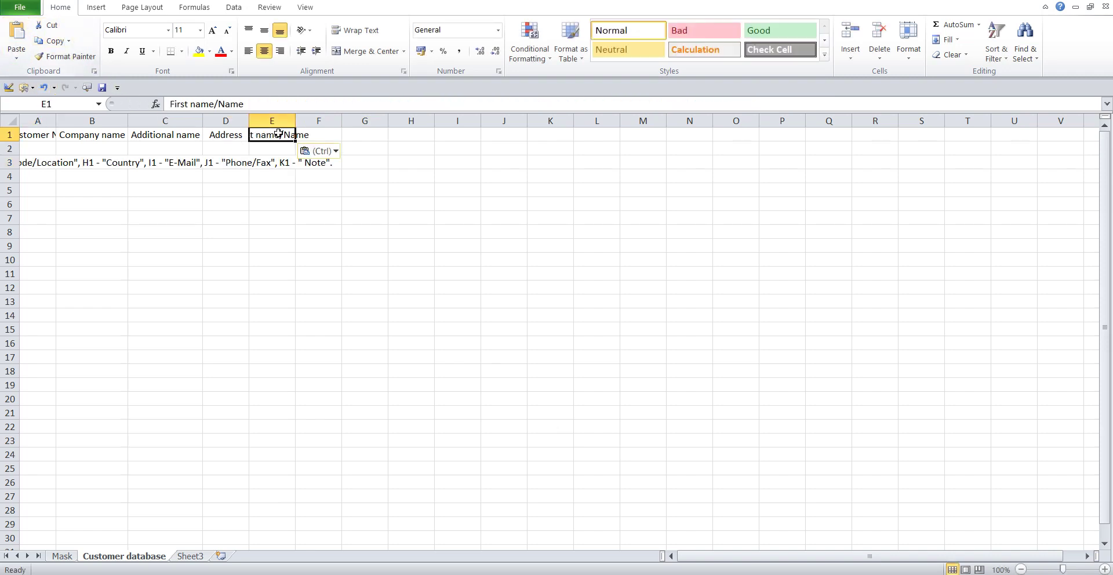
double_click(295, 120)
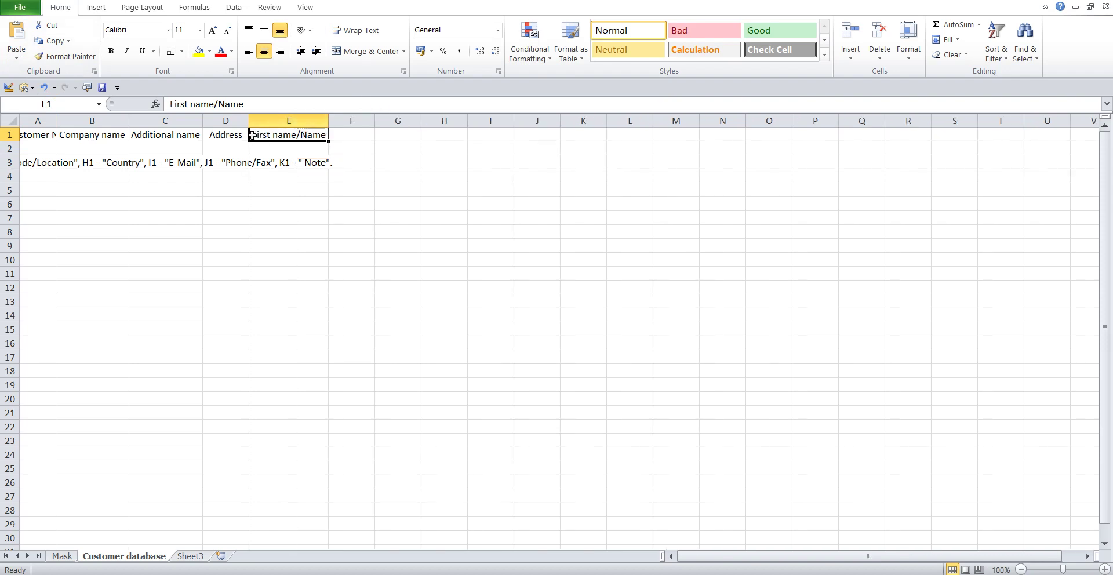
Move 'Street' into F1 and 'Postal code/Location' into G1 from A3's text.
click(49, 163)
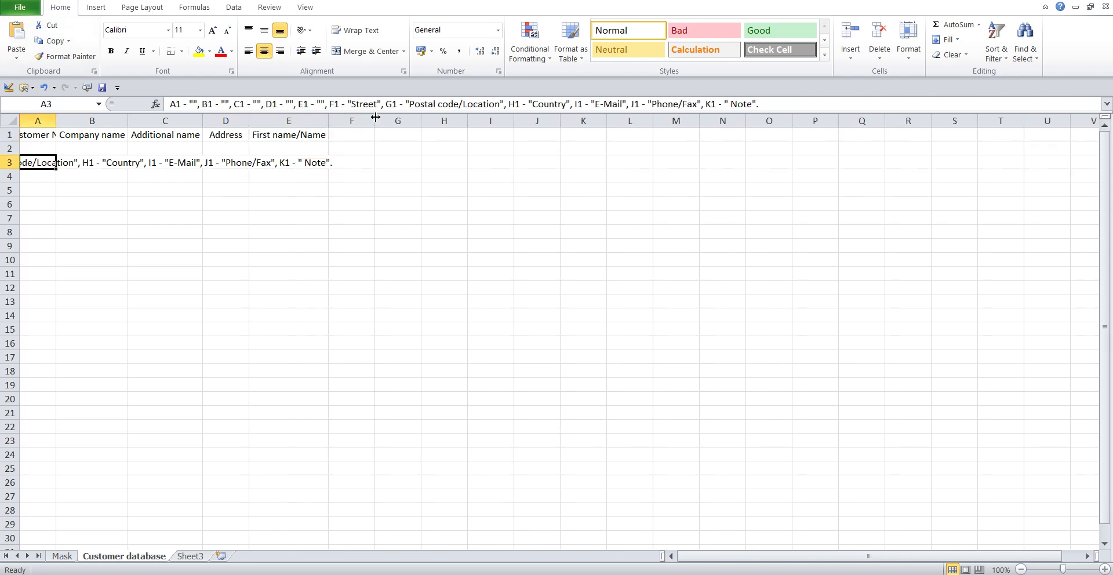
drag(377, 104, 350, 105)
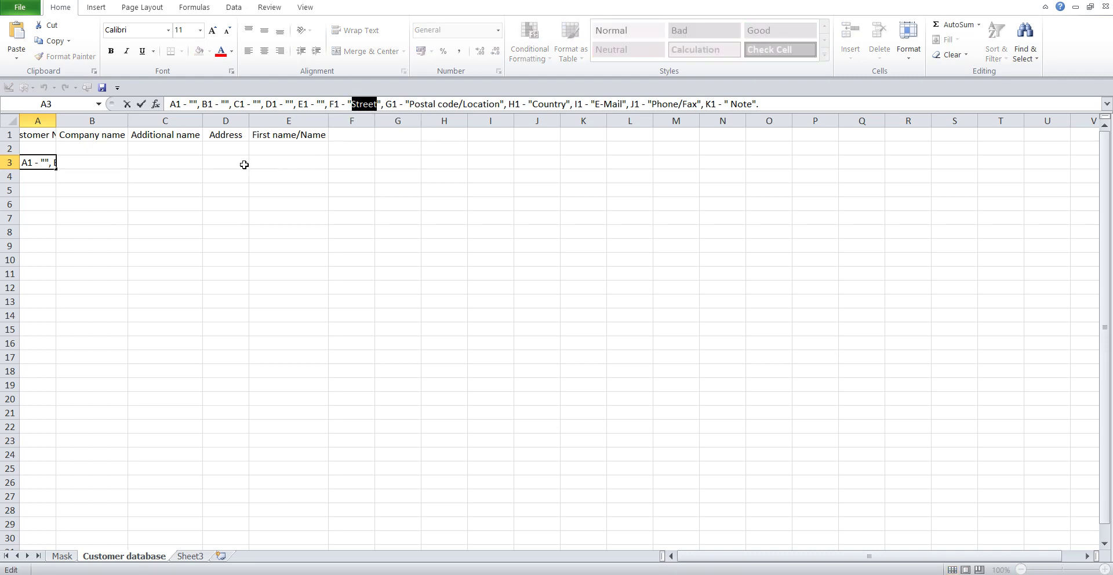
click(46, 25)
click(357, 135)
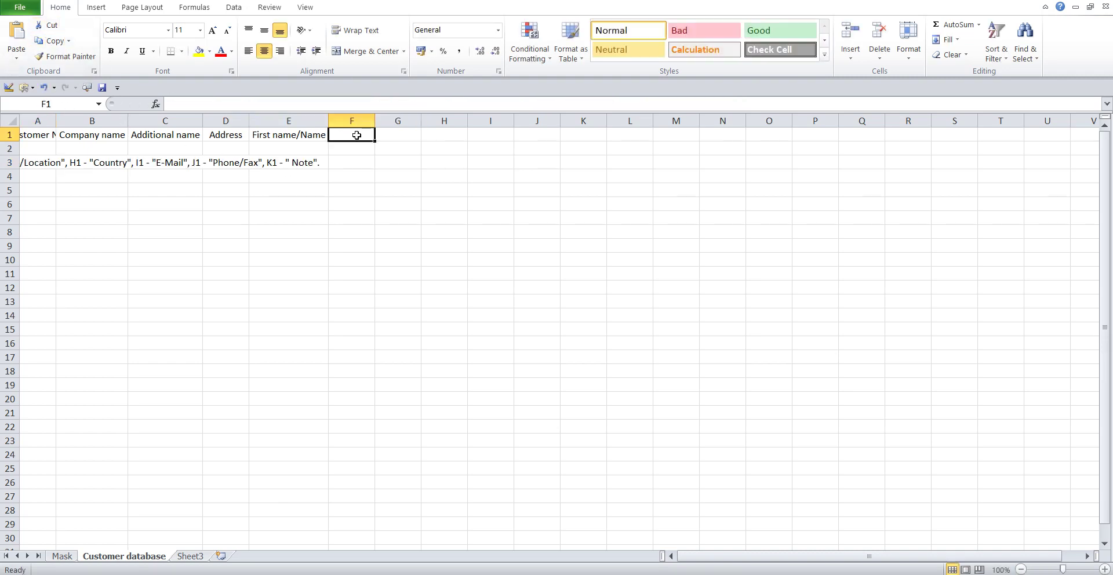
click(17, 32)
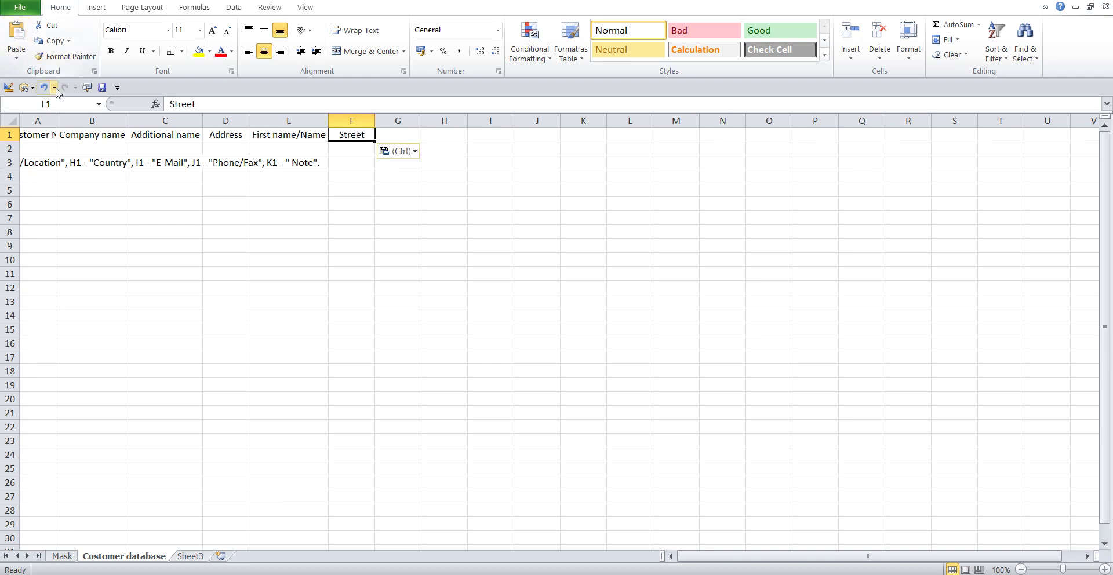
click(45, 164)
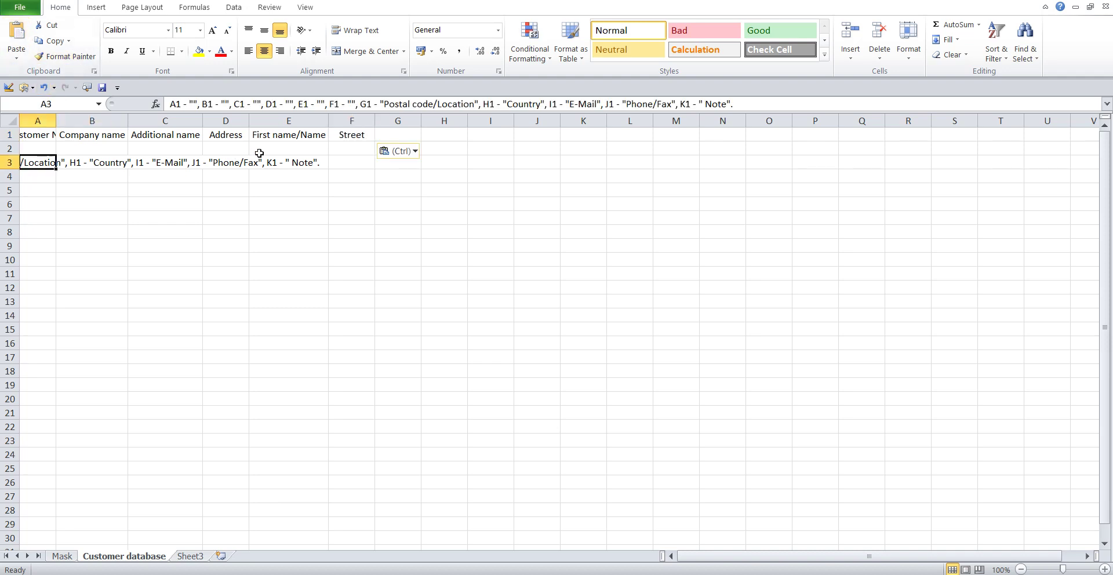
drag(476, 105, 383, 104)
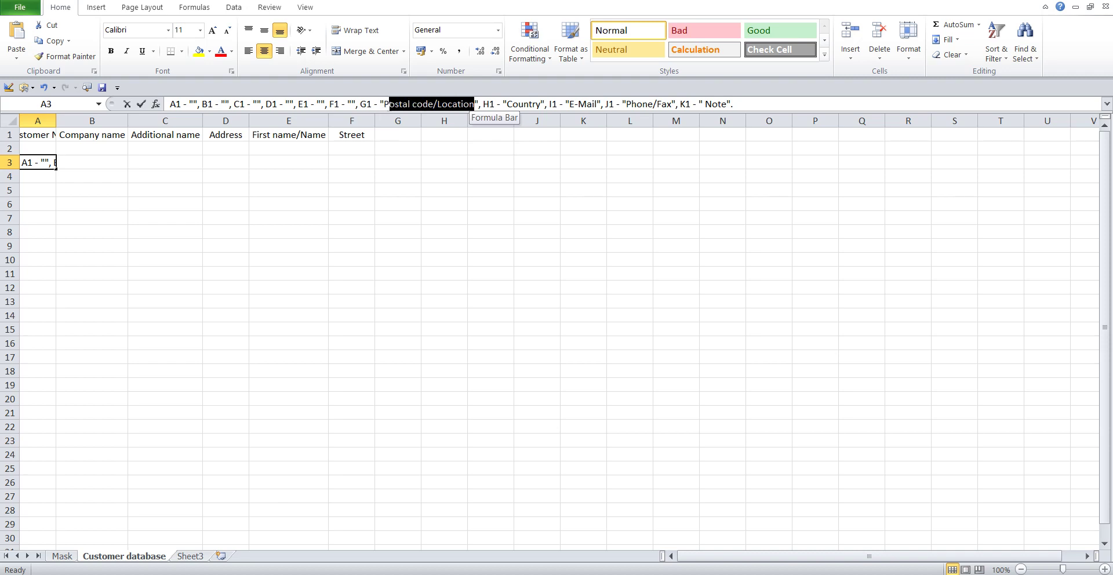
click(45, 25)
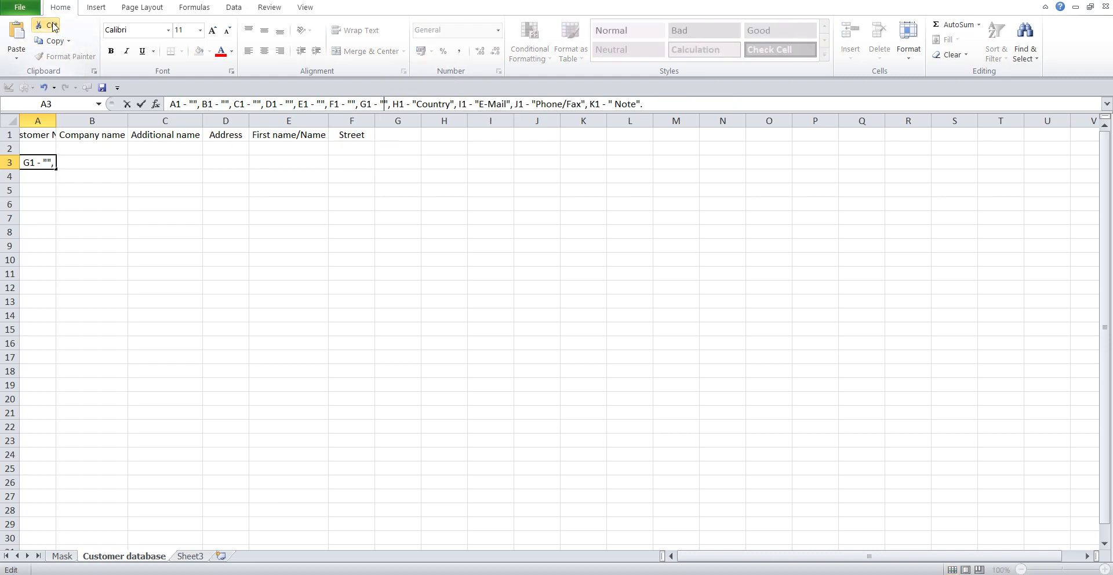
click(395, 138)
click(16, 29)
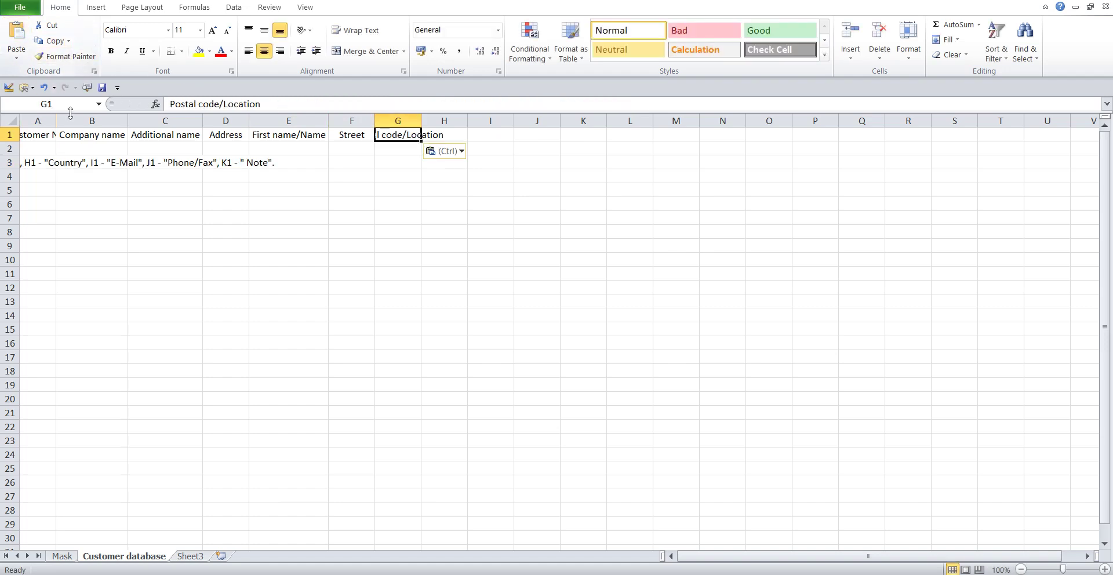
Move 'Country' into H1 without the stray quote and fit columns G and H.
click(49, 163)
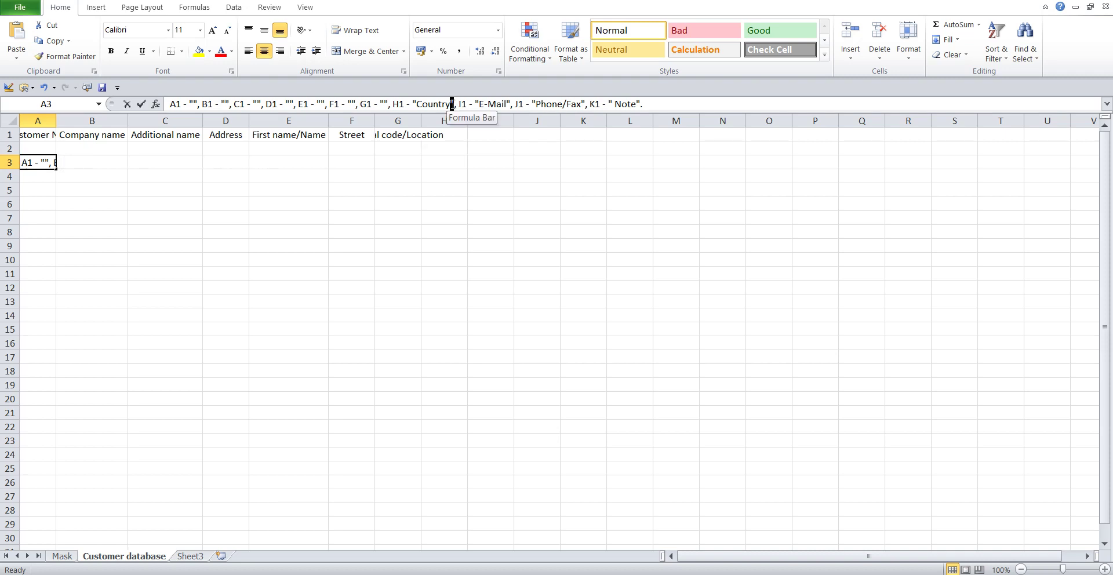
drag(453, 105, 423, 105)
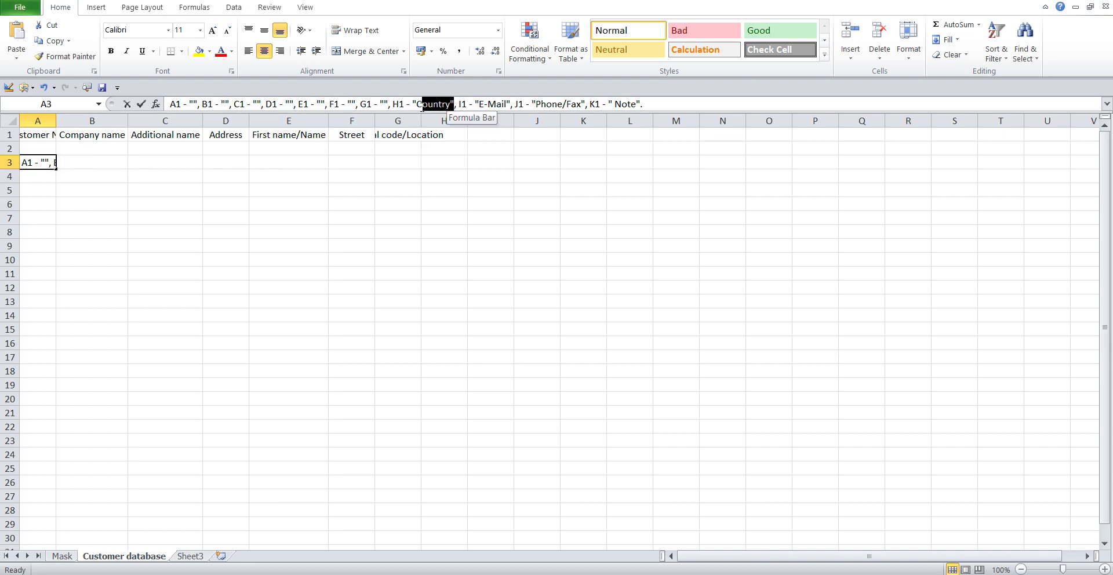
click(47, 25)
click(450, 136)
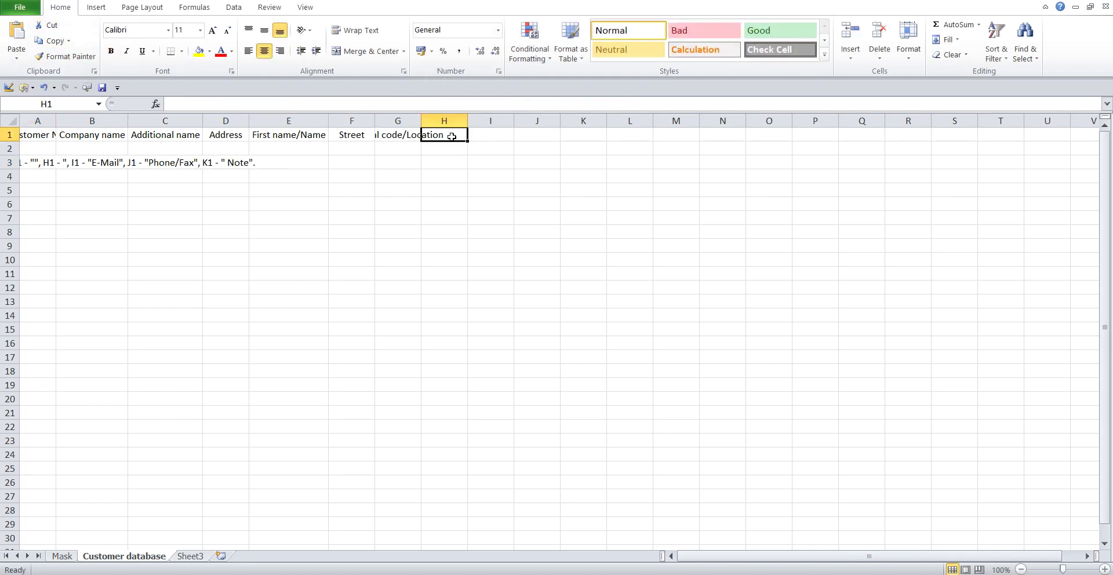
click(15, 35)
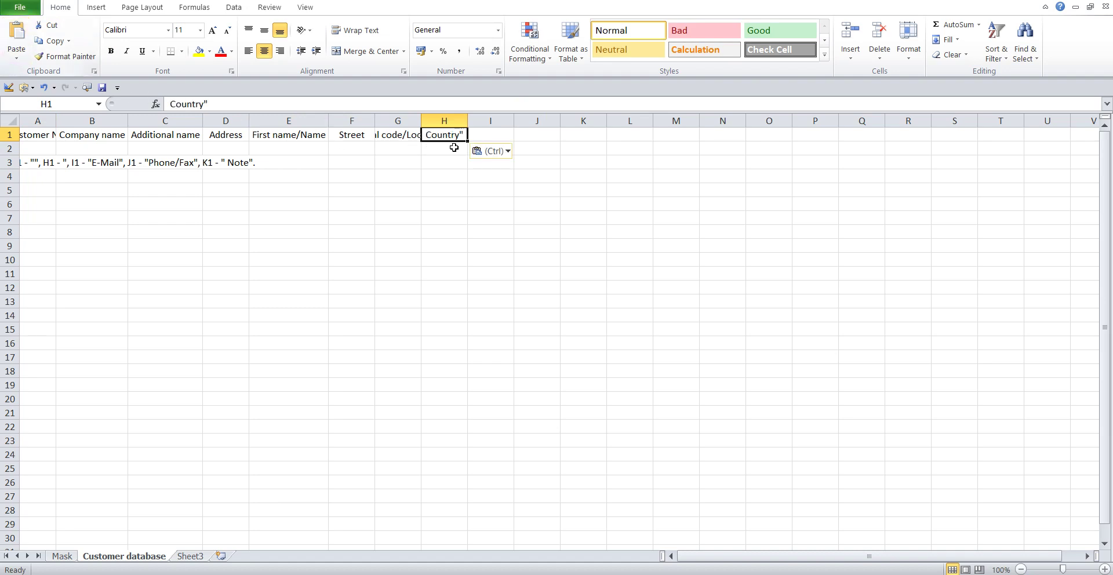
double_click(422, 120)
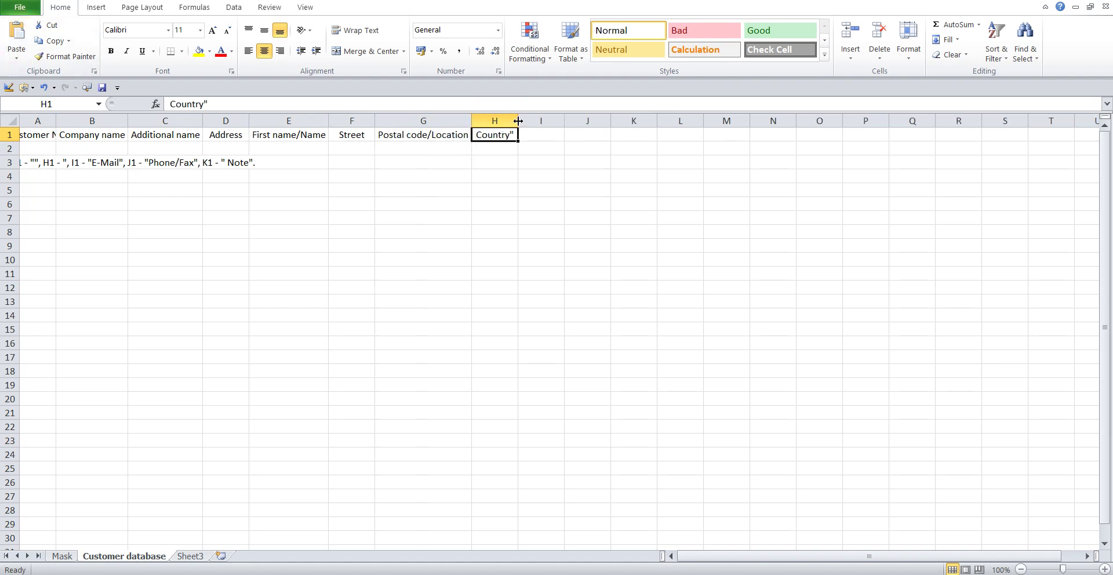
double_click(518, 121)
click(224, 104)
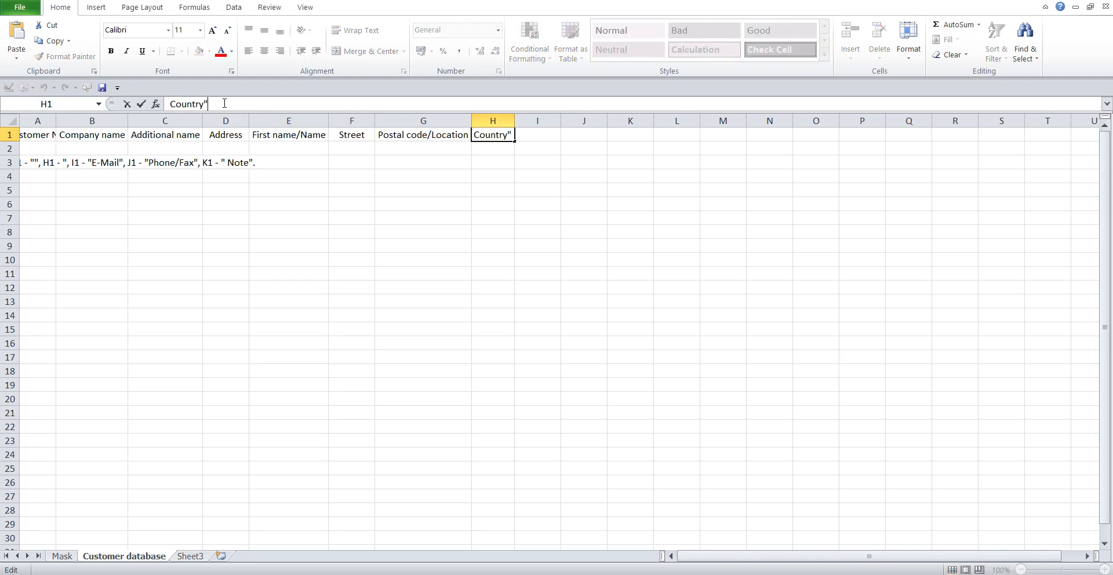
click(30, 164)
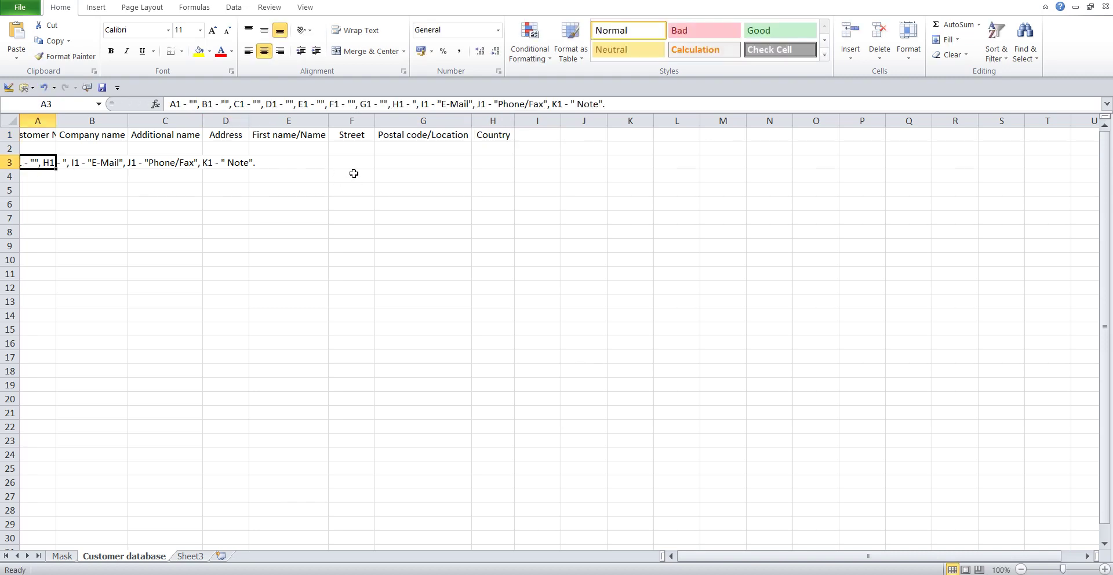
Move 'E-Mail' into I1 and 'Phone/Fax' into J1 from A3's text.
drag(467, 104, 445, 104)
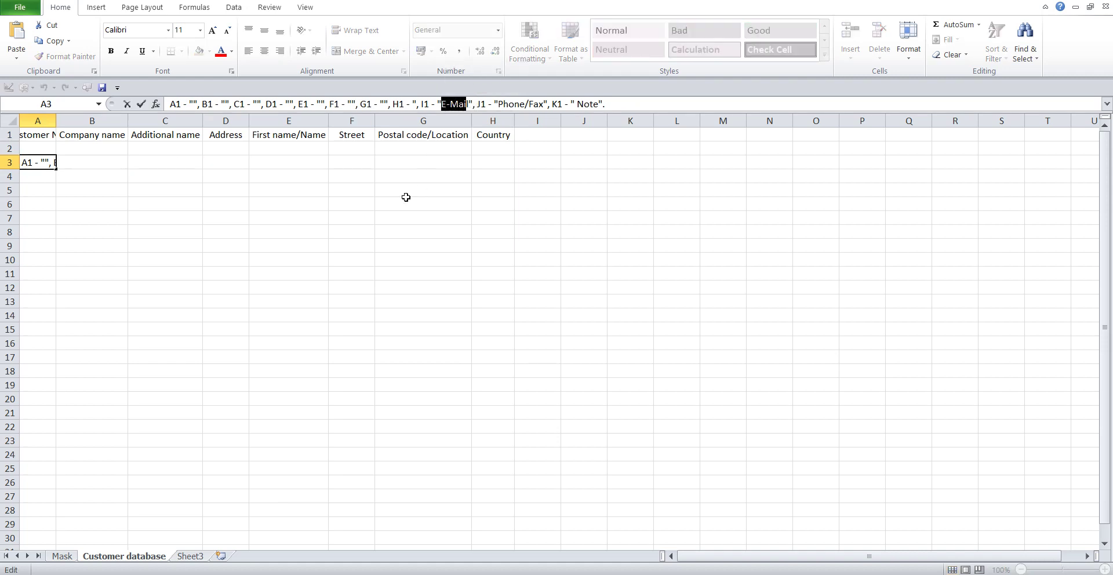
click(50, 25)
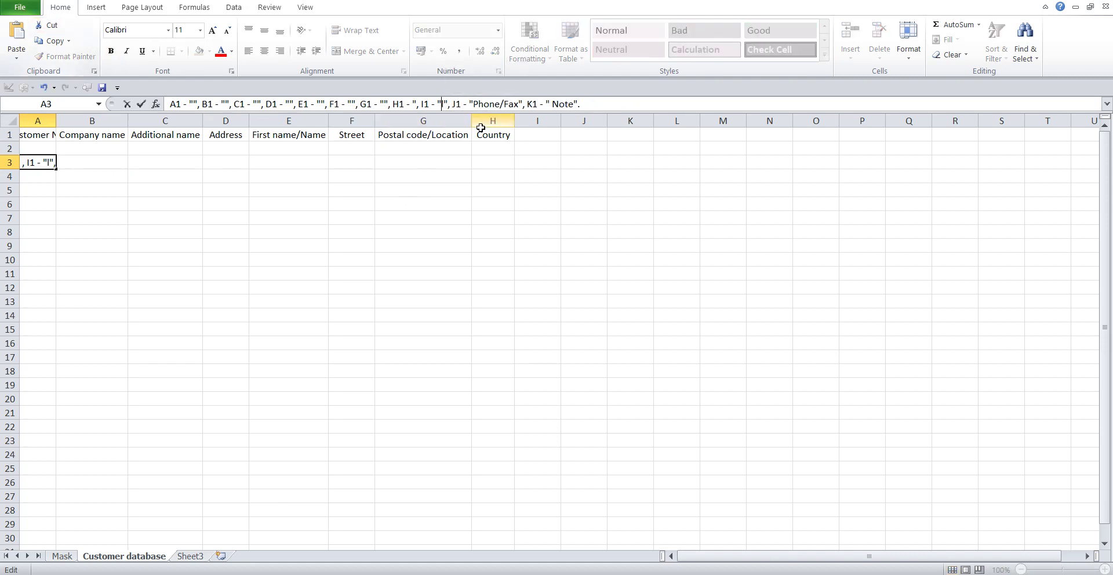
click(525, 136)
click(16, 32)
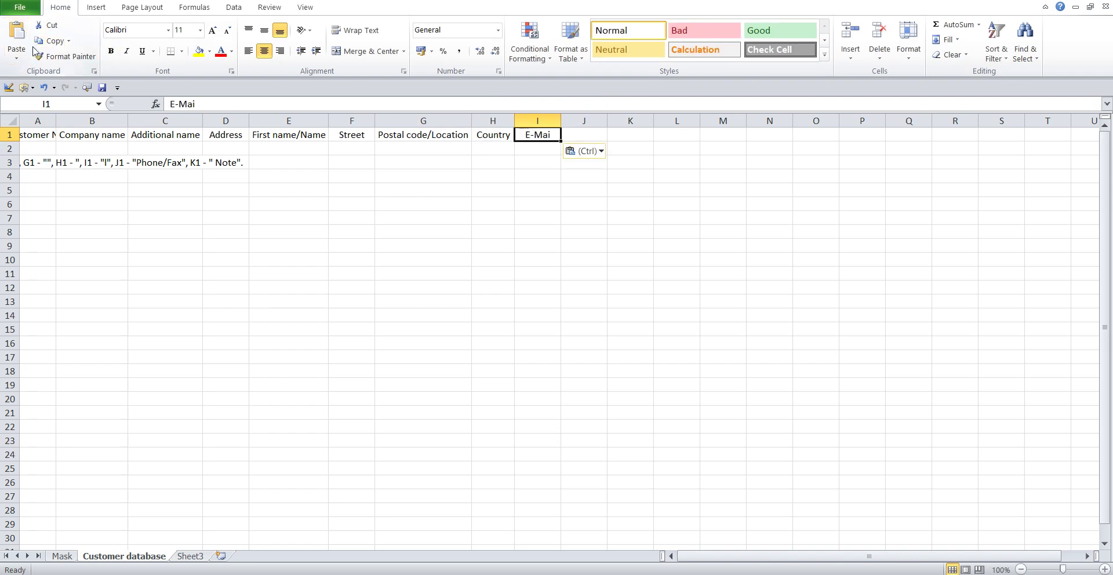
click(32, 164)
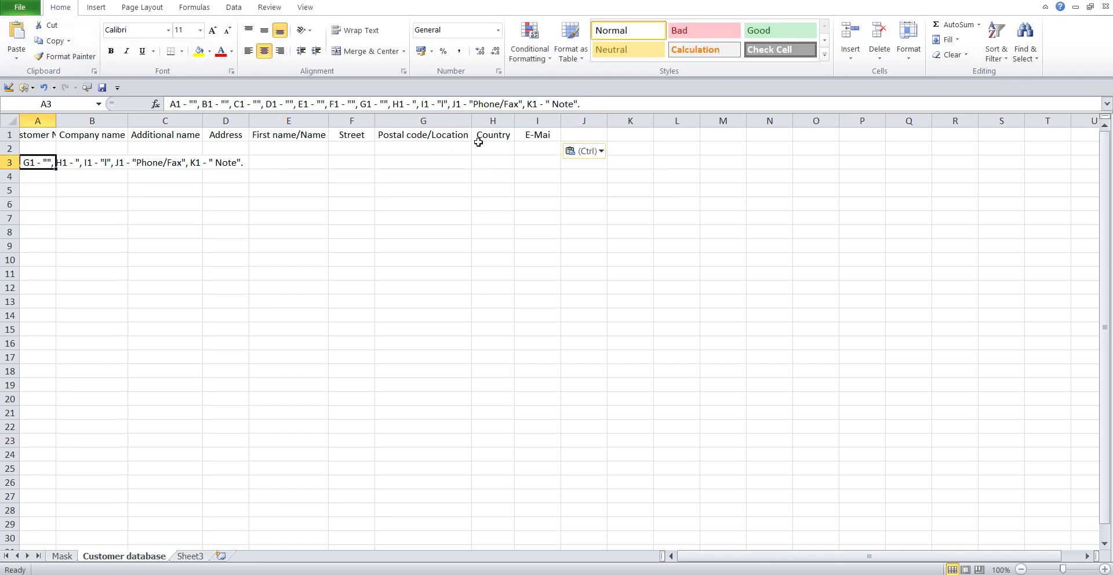
drag(518, 104, 473, 104)
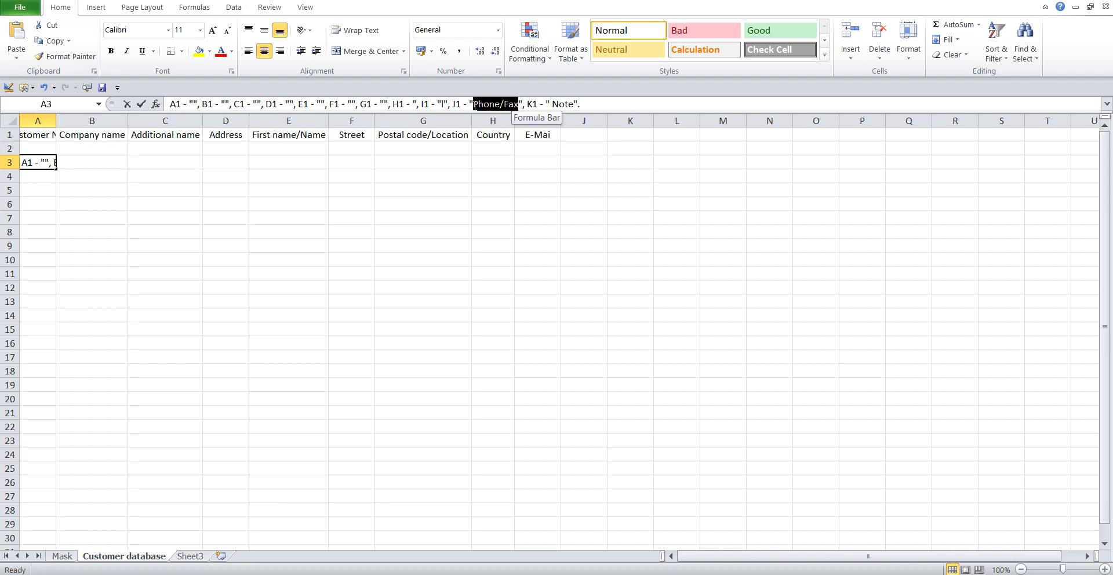
click(48, 25)
click(586, 140)
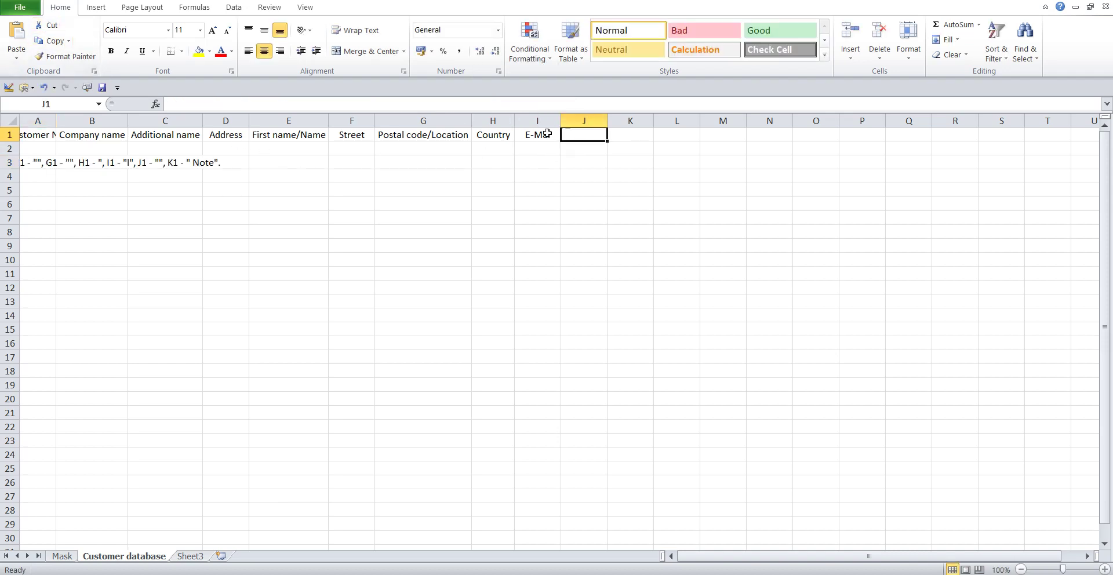
click(16, 32)
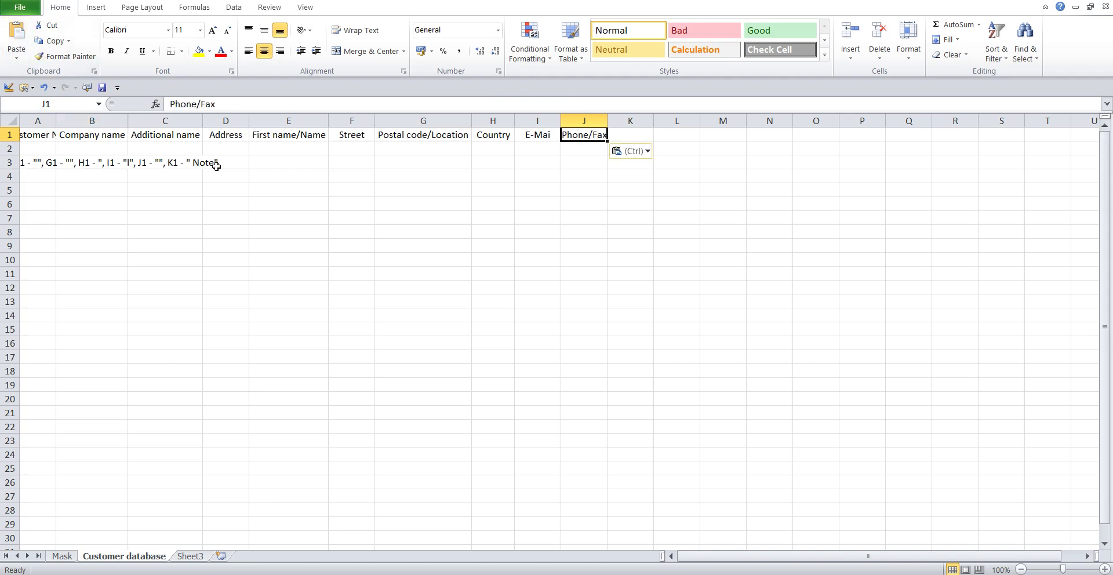
Move 'Note' into K1 as the last header and select A3's leftover text.
click(34, 164)
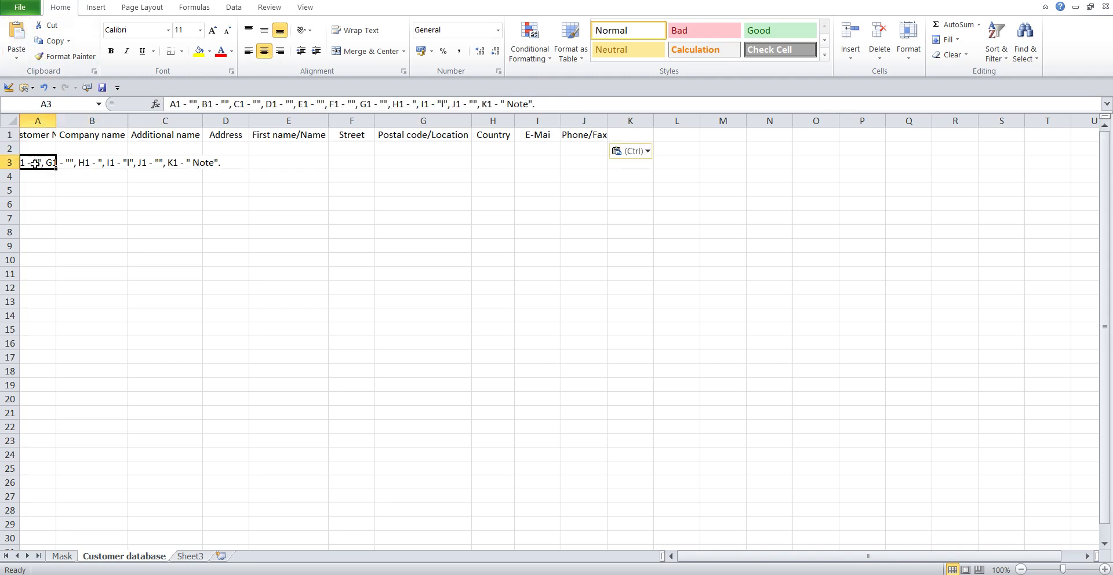
double_click(517, 105)
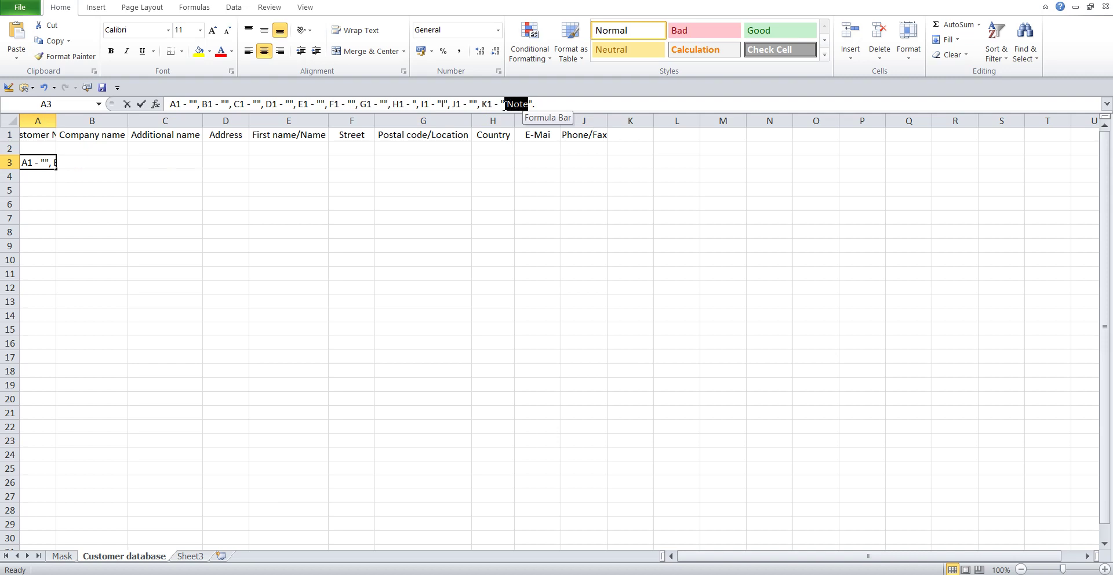
click(48, 25)
click(624, 136)
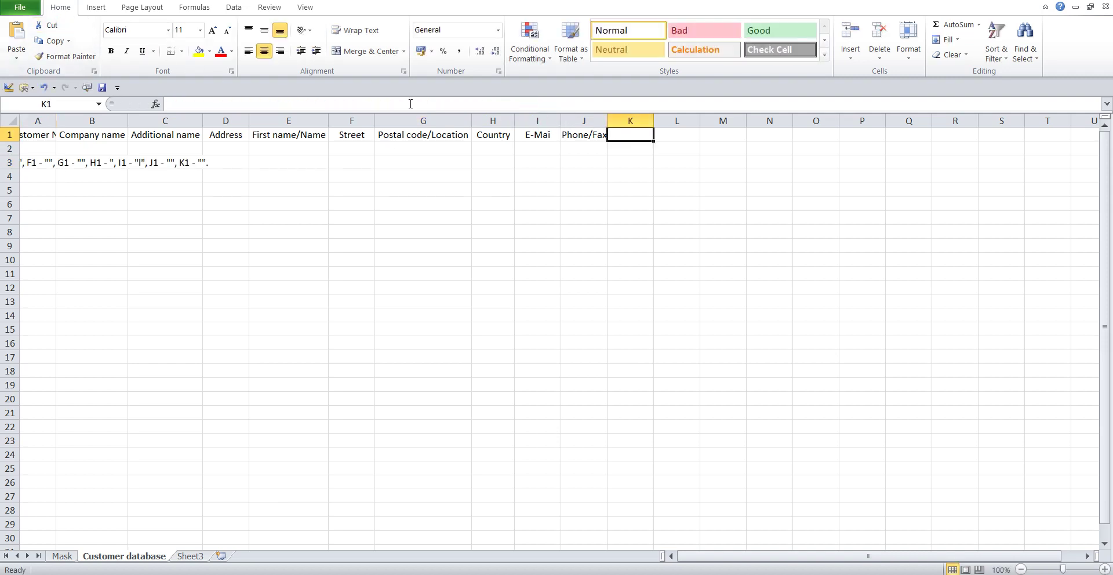
click(16, 32)
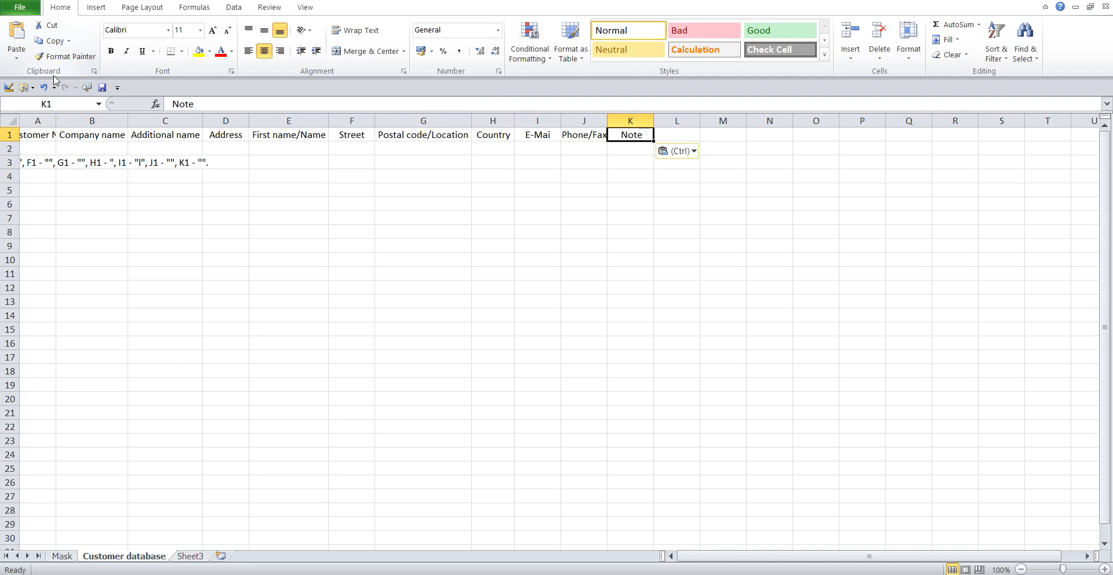
click(28, 165)
Clear A3's leftover text and format headers A1–K1 as bold, size 12.
key(BackSpace)
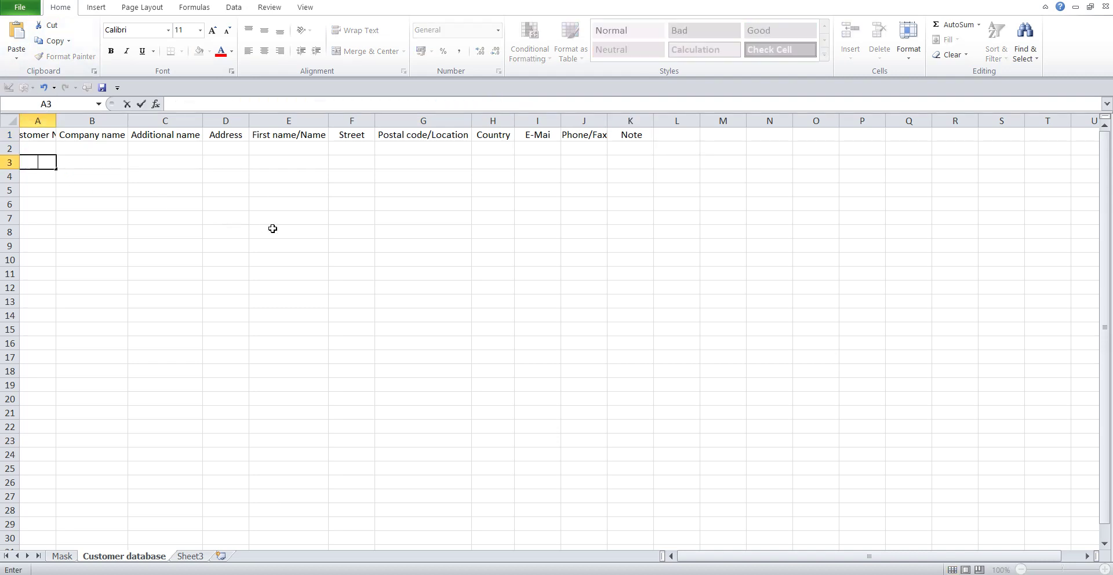
drag(38, 135, 632, 139)
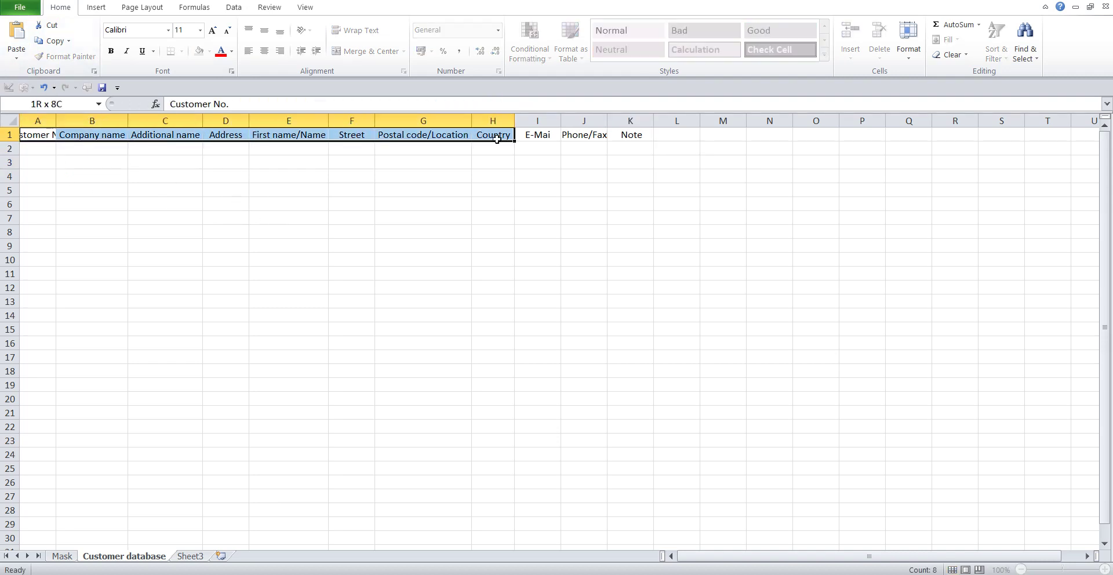
click(200, 31)
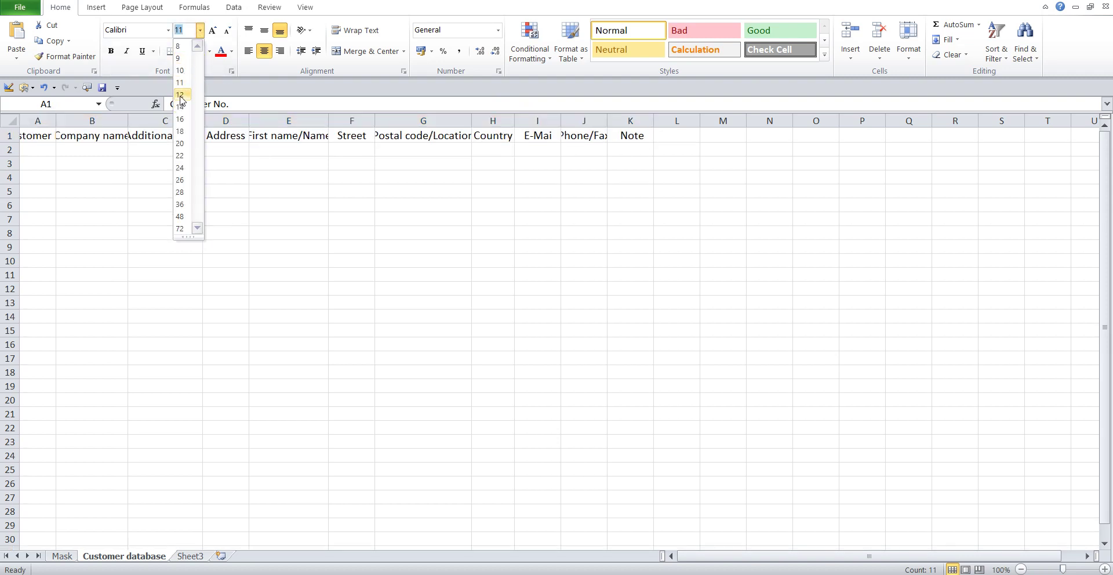
click(182, 94)
click(110, 52)
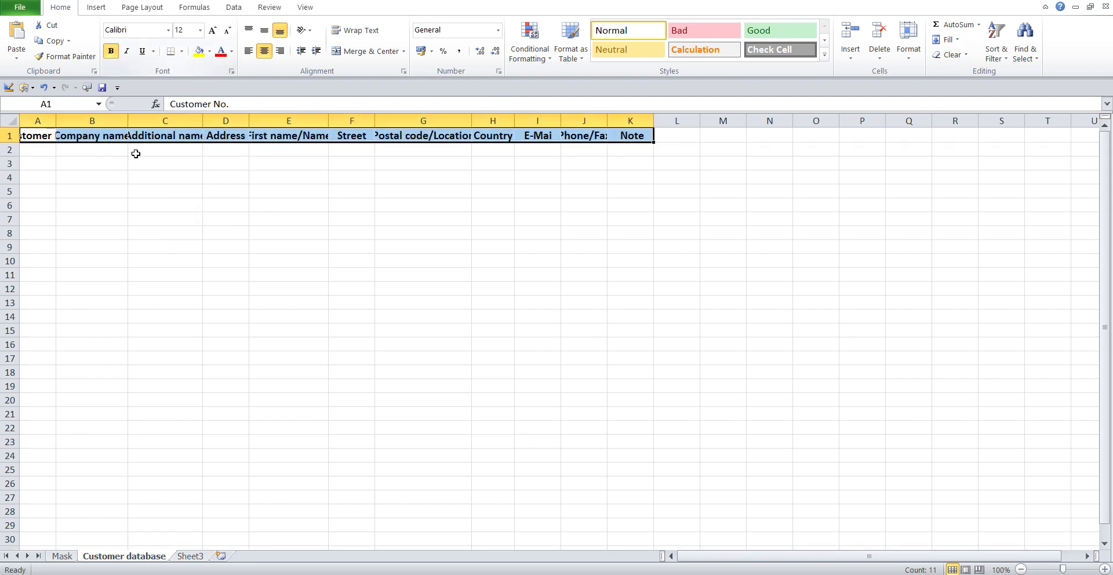
click(135, 188)
Auto-fit columns A through K to their headers, Customer No. to Note.
double_click(57, 119)
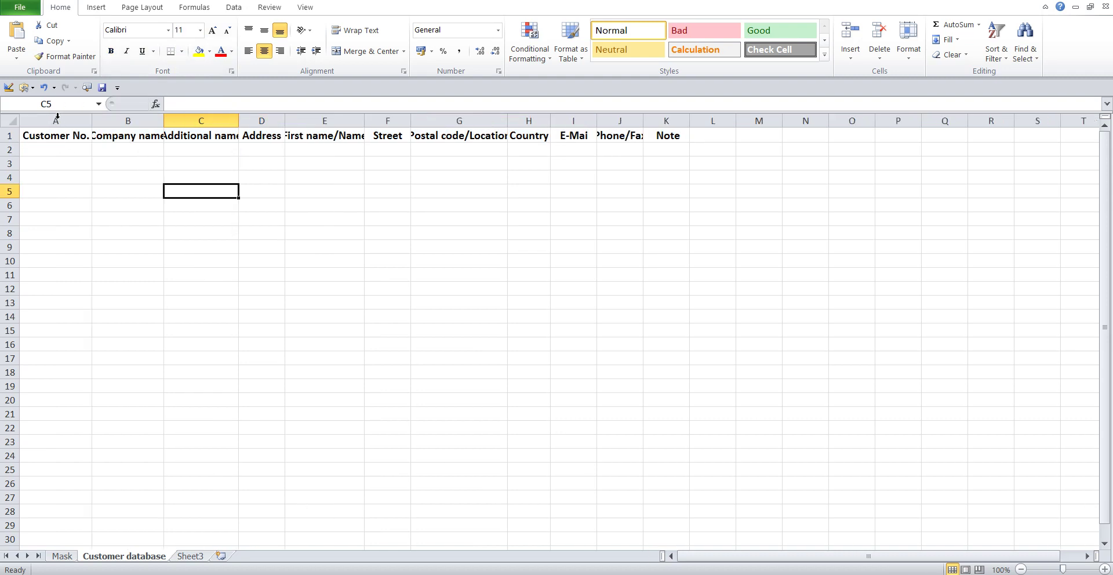
double_click(165, 120)
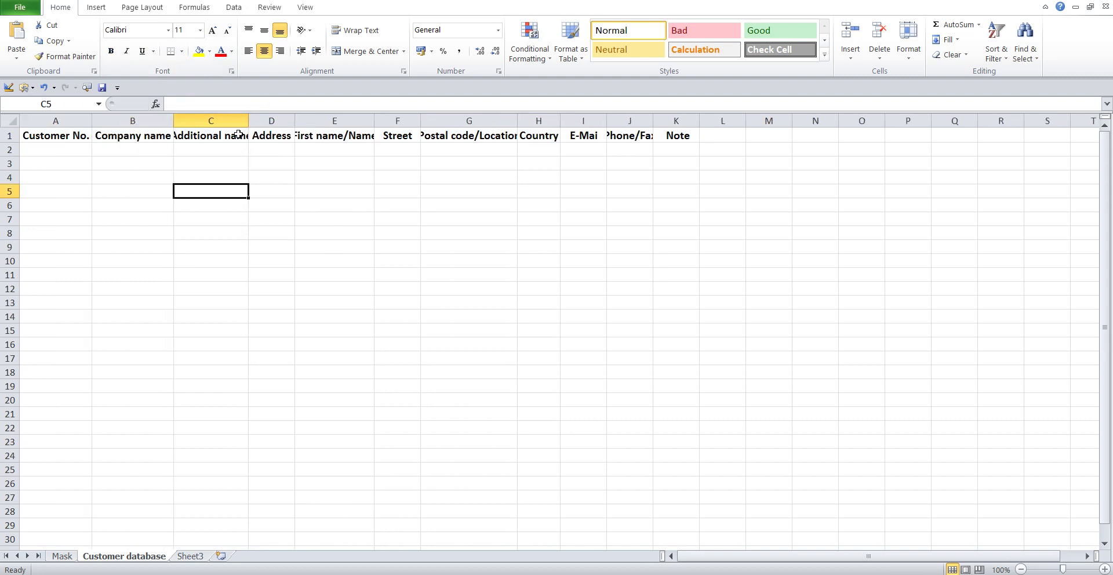
double_click(249, 119)
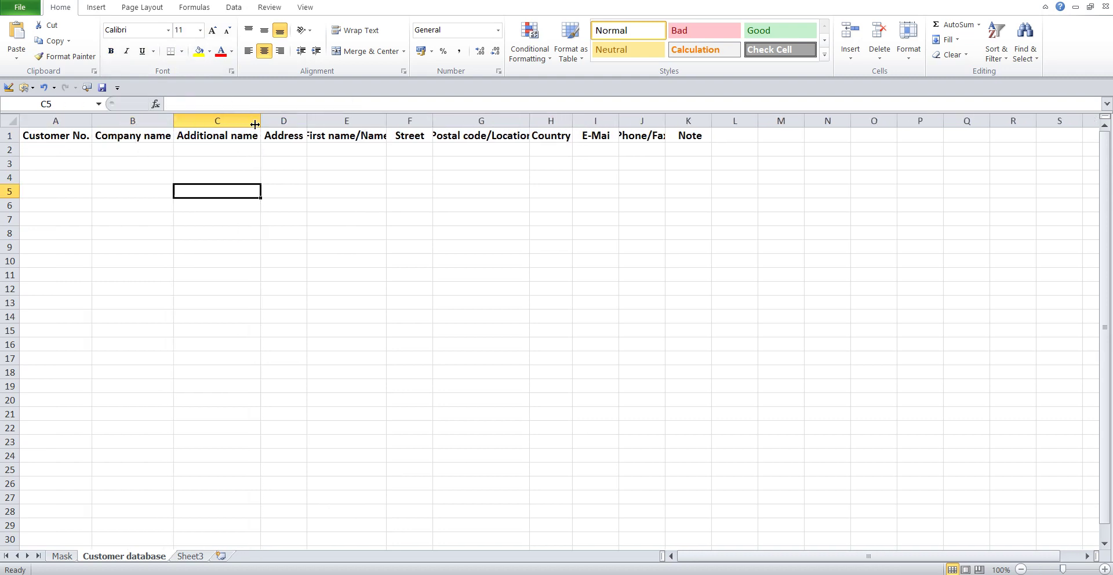
double_click(305, 119)
double_click(384, 119)
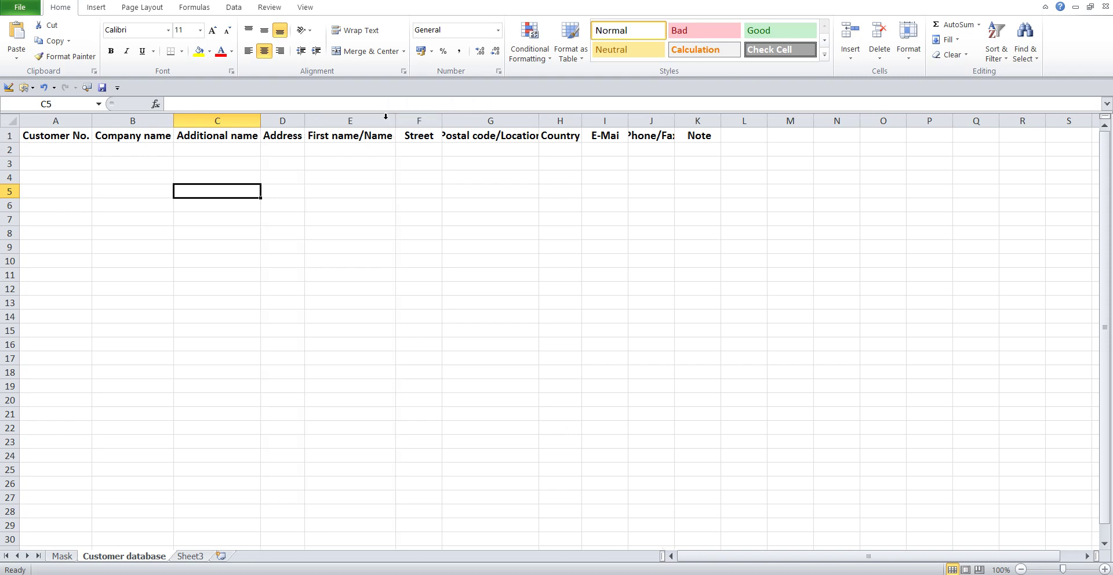
double_click(443, 120)
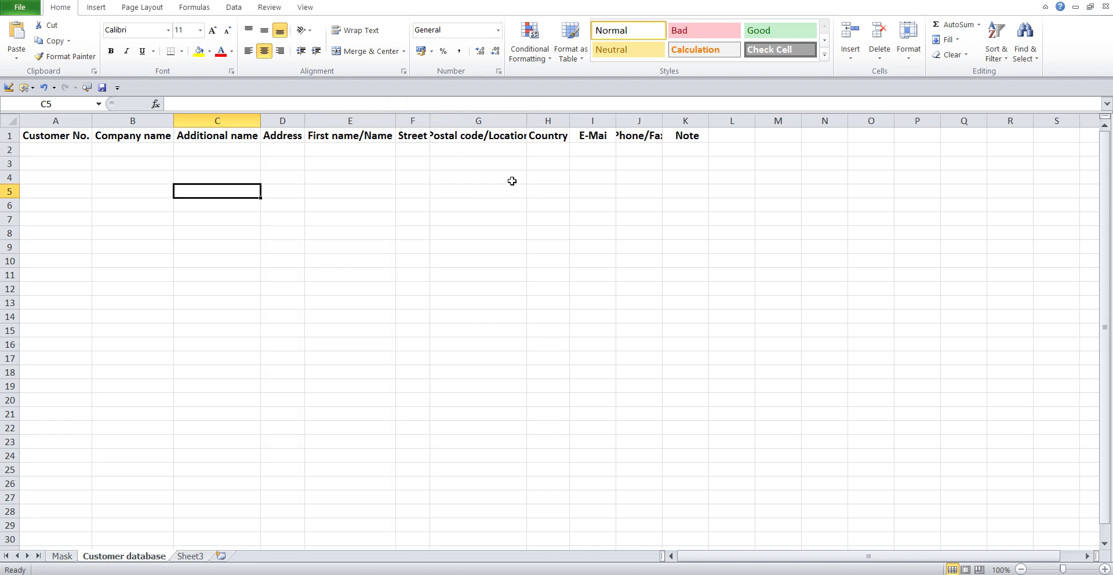
double_click(526, 119)
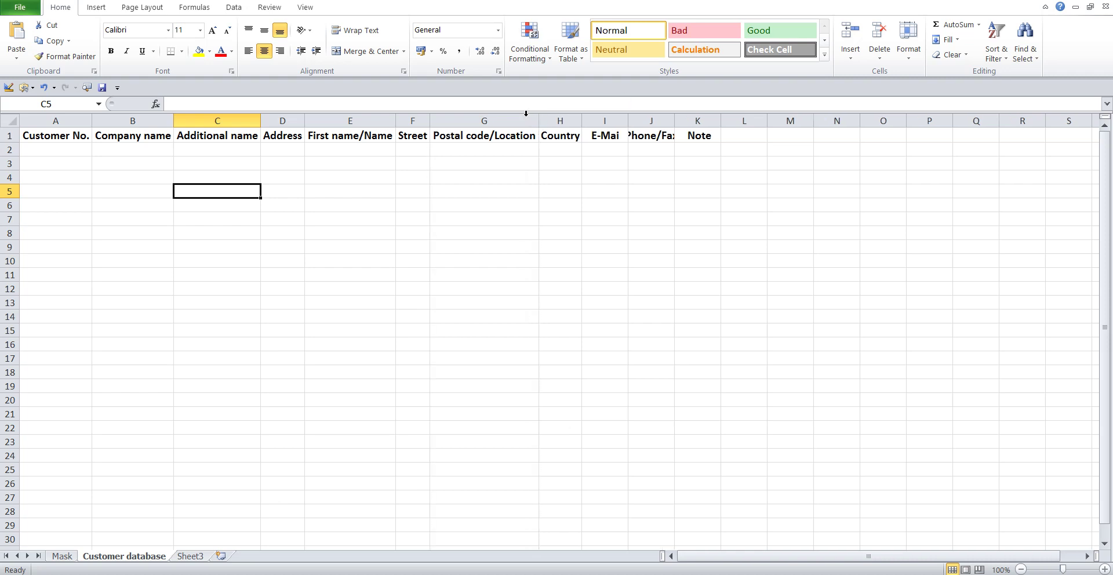
double_click(579, 123)
double_click(631, 122)
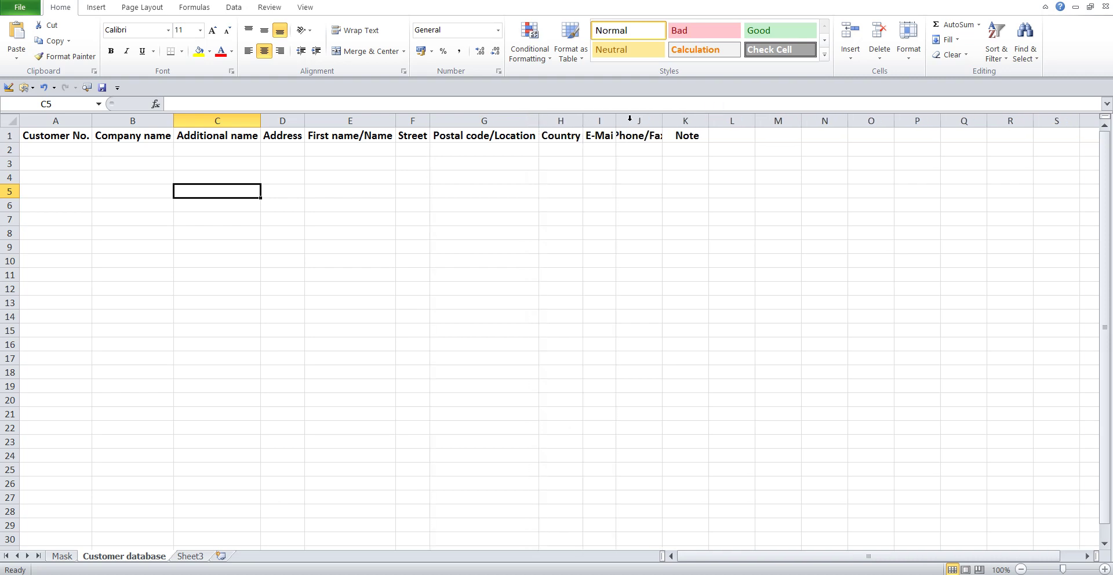
double_click(662, 120)
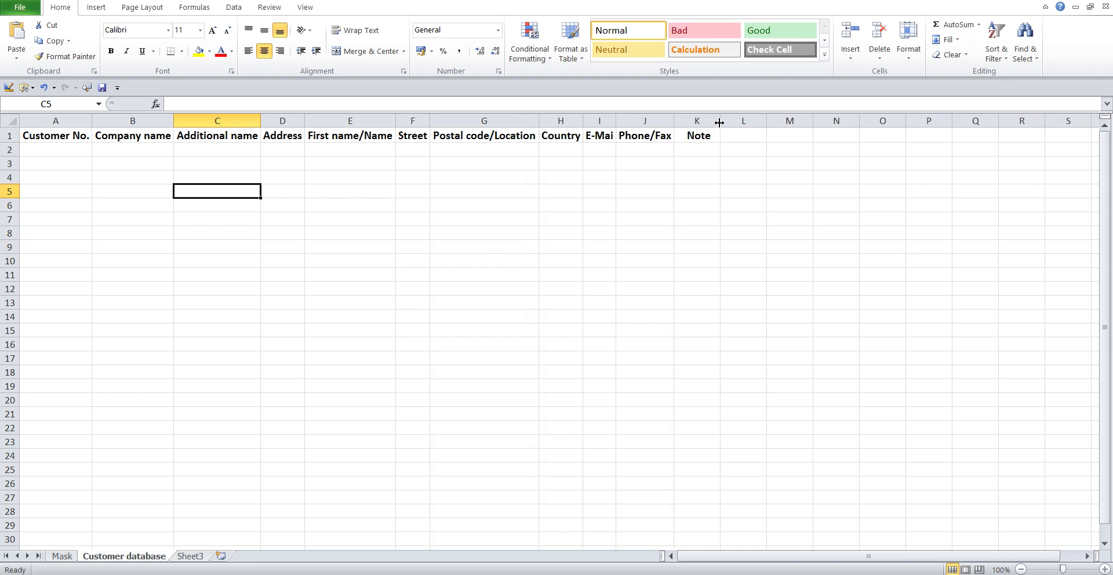
double_click(719, 122)
click(651, 185)
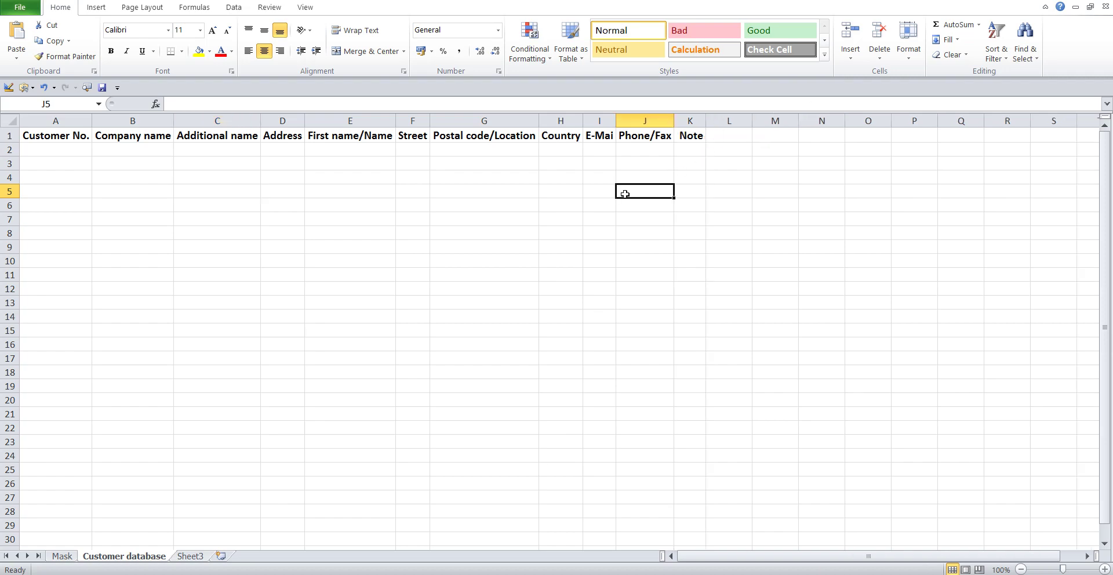
On the Mask sheet, read A6's final line about creating the worksheet, leaving it unchanged.
click(62, 557)
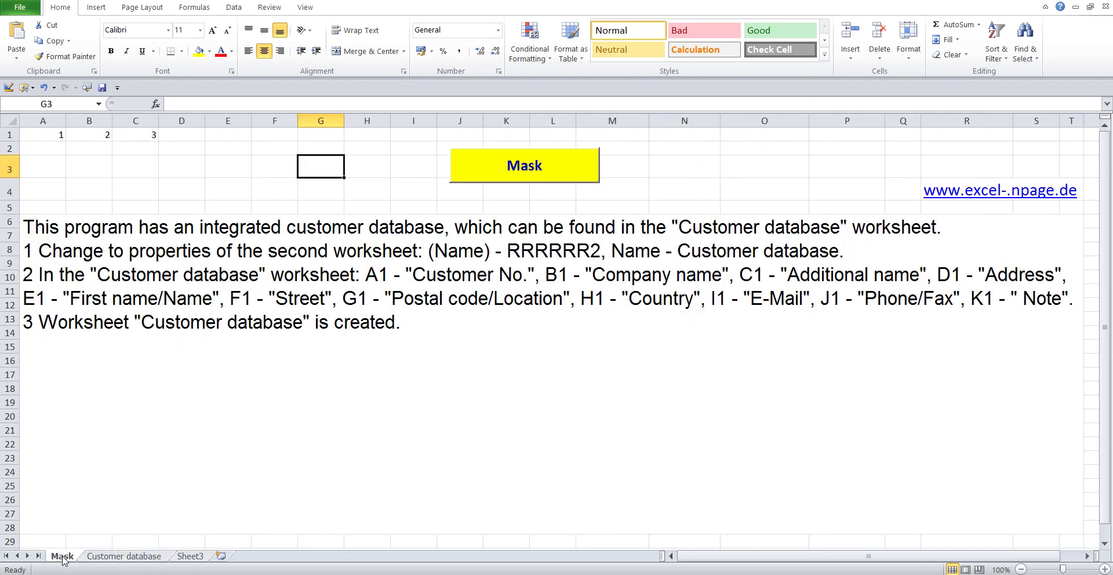
double_click(268, 295)
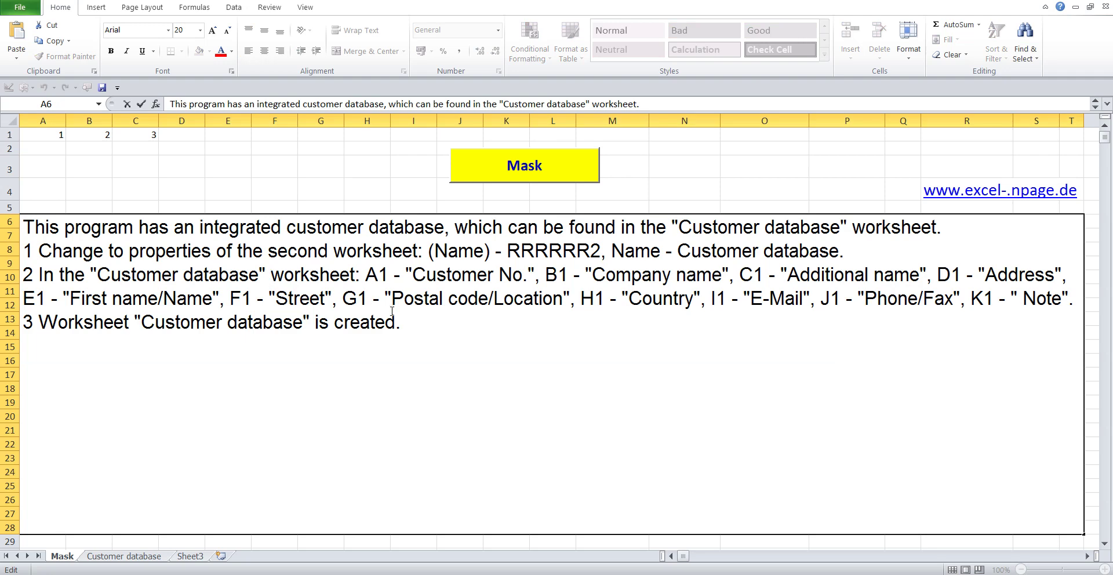
drag(410, 322, 13, 329)
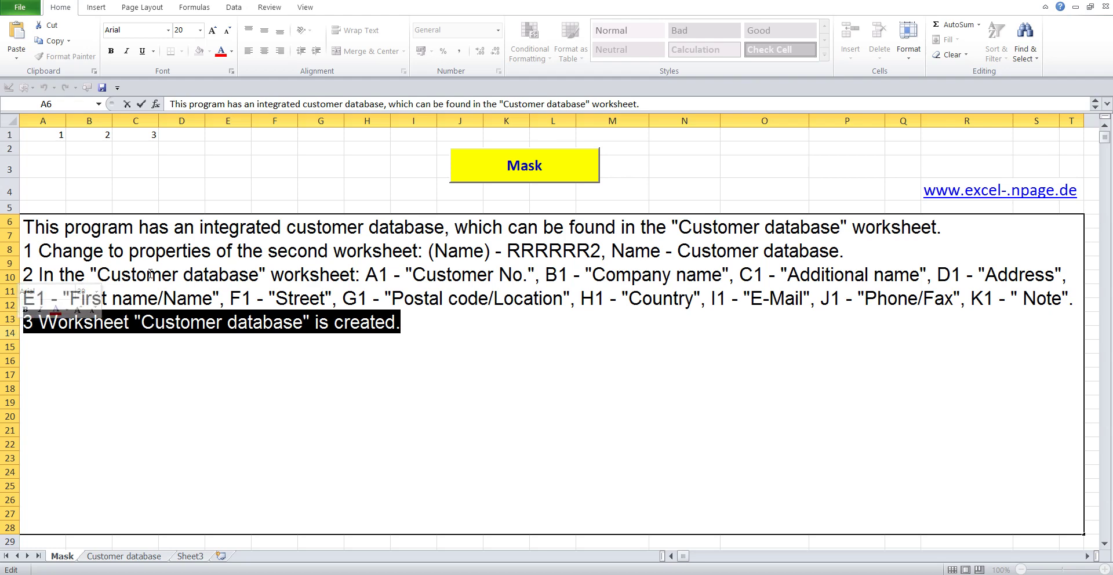
click(266, 166)
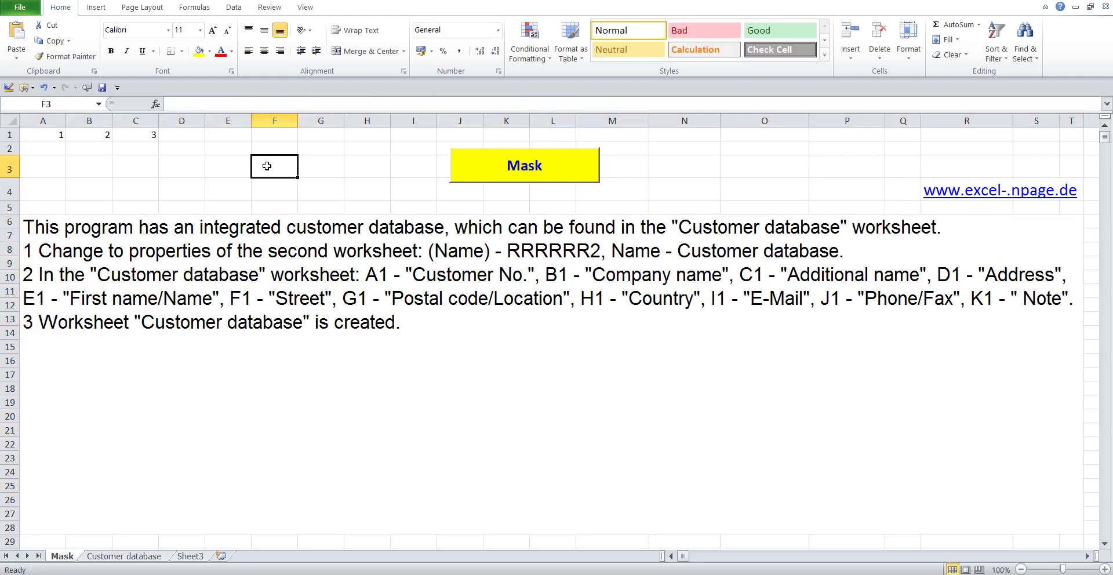